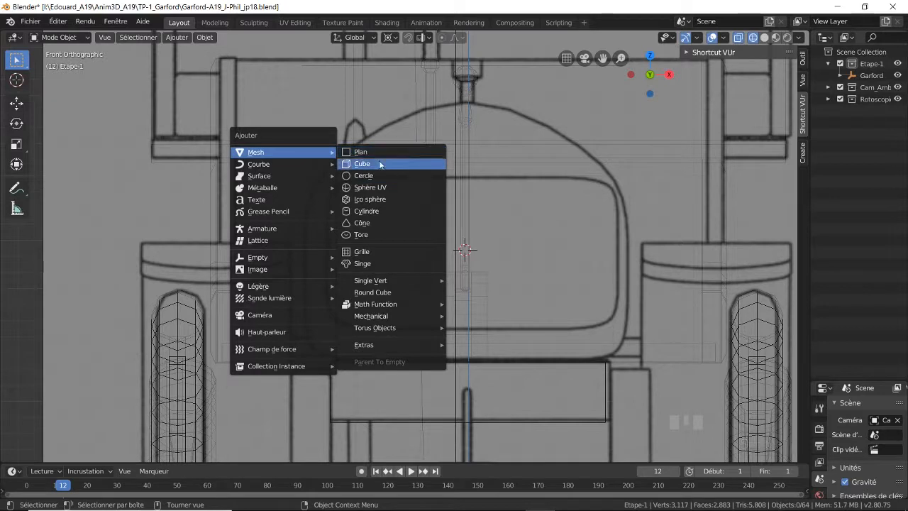
Step: Add a cube mesh sized 1.64 m and raise it along Z to line up with the radiator outline in the front blueprint
{"action": "left_click", "coordinate": [380, 163]}
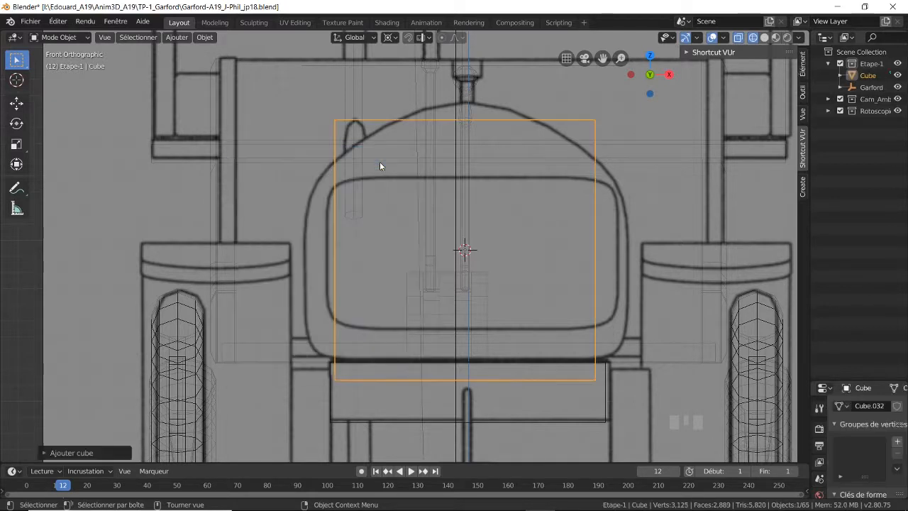
{"action": "left_click", "coordinate": [80, 453]}
{"action": "mouse_move", "coordinate": [158, 350]}
{"action": "left_mouse_down"}
{"action": "mouse_move", "coordinate": [170, 353]}
{"action": "mouse_move", "coordinate": [158, 353]}
{"action": "left_mouse_up"}
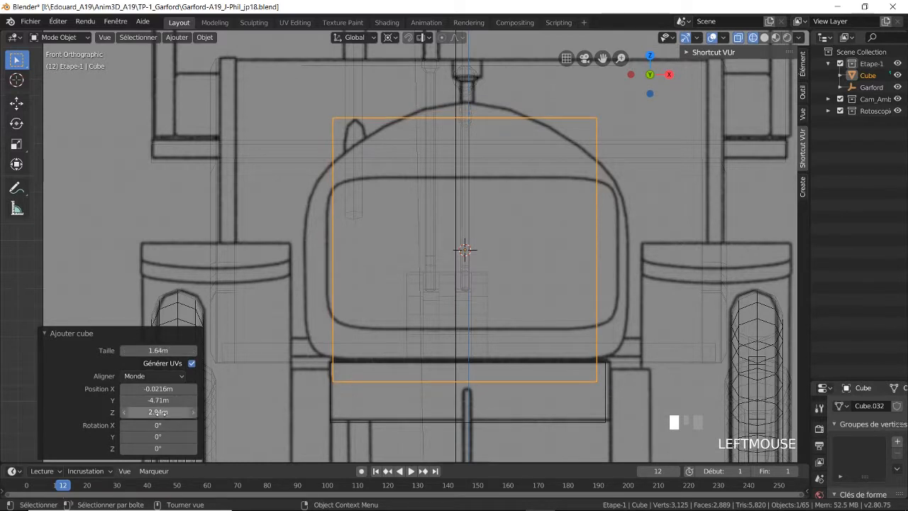
{"action": "mouse_move", "coordinate": [158, 413]}
{"action": "left_mouse_down"}
{"action": "mouse_move", "coordinate": [170, 412]}
{"action": "mouse_move", "coordinate": [159, 412]}
{"action": "mouse_move", "coordinate": [170, 421]}
{"action": "left_mouse_up"}
{"action": "left_click", "coordinate": [53, 332]}
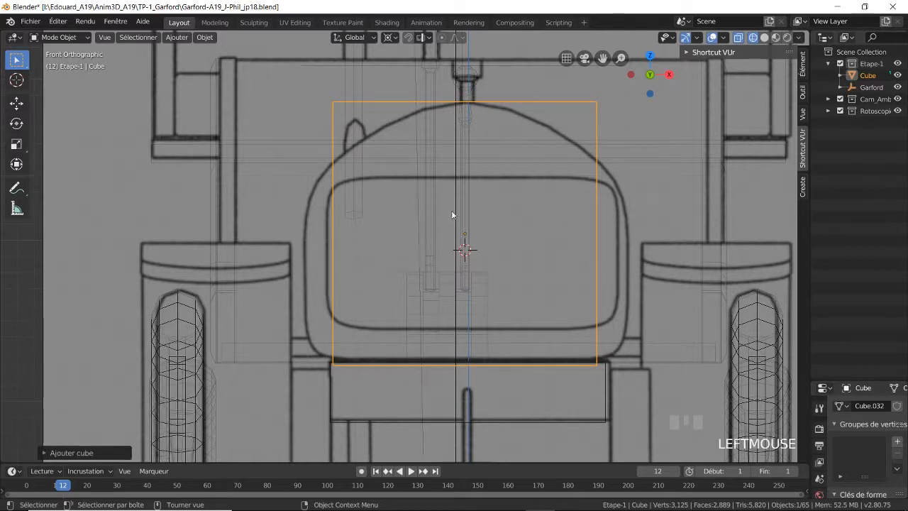
Step: Scale the cube along X to match the full width of the radiator outline
{"action": "key", "text": "s"}
{"action": "key", "text": "x"}
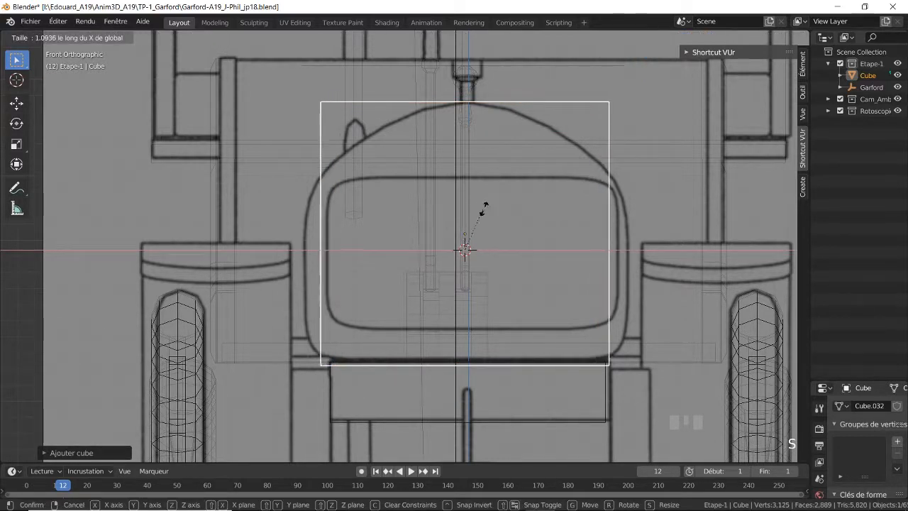
{"action": "left_click", "coordinate": [498, 212]}
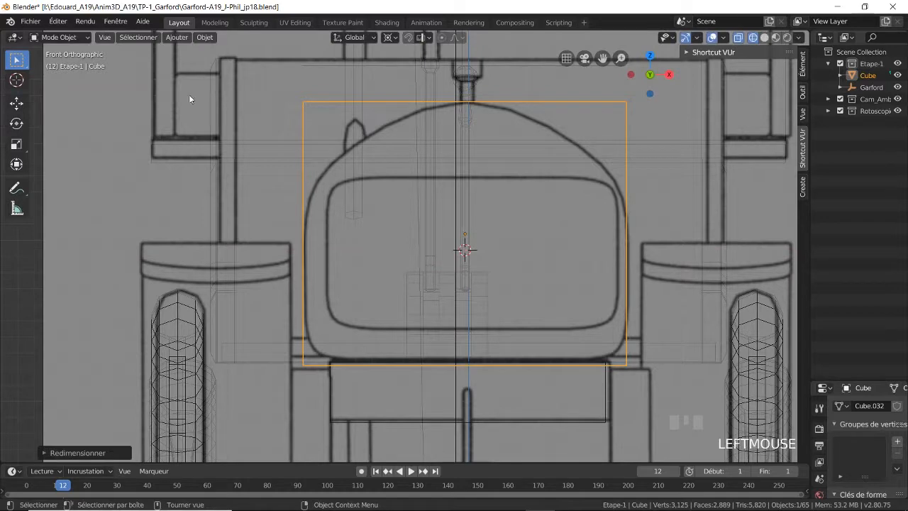
Step: Bevel the cube's two upper lengthwise edges by about 0.77 m with 5 segments in Edit Mode, following the radiator's arched top
{"action": "key", "text": "Tab"}
{"action": "left_click", "coordinate": [466, 259]}
{"action": "middle_click_drag", "start_coordinate": [466, 247], "coordinate": [414, 199]}
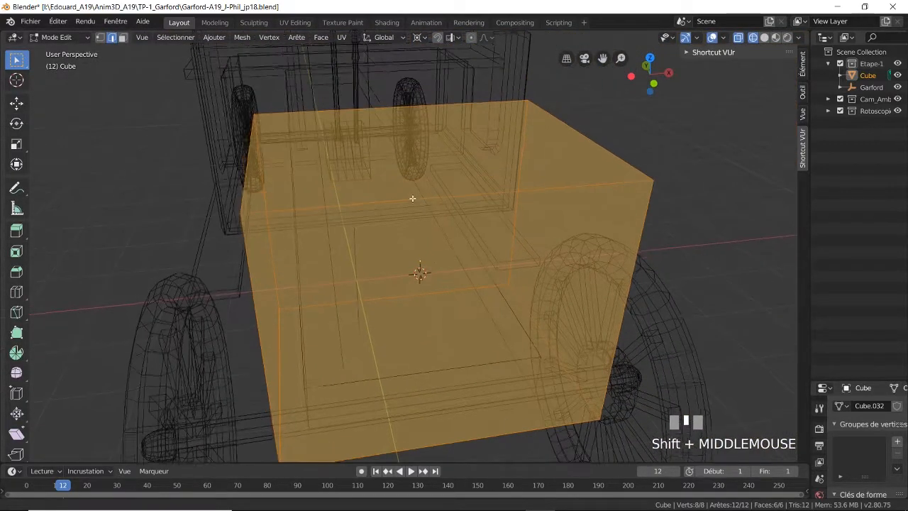
{"action": "key", "text": "a"}
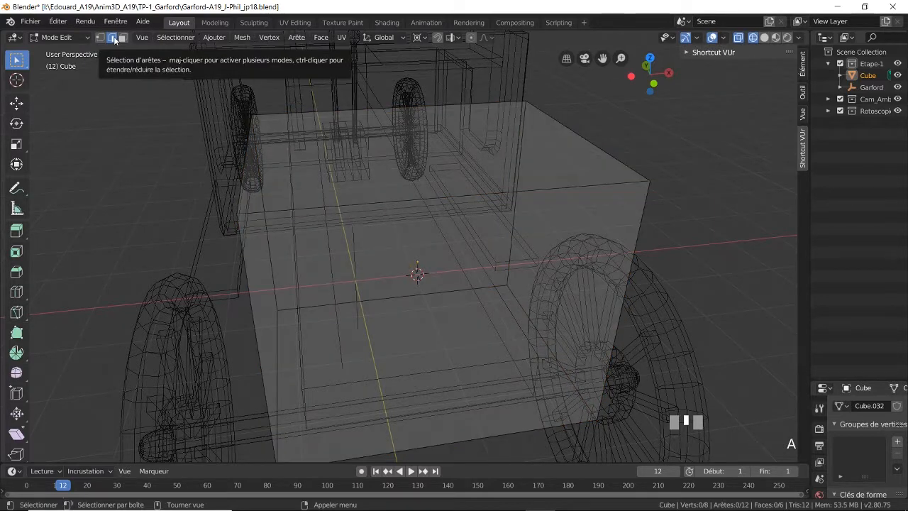
{"action": "left_click", "coordinate": [240, 194]}
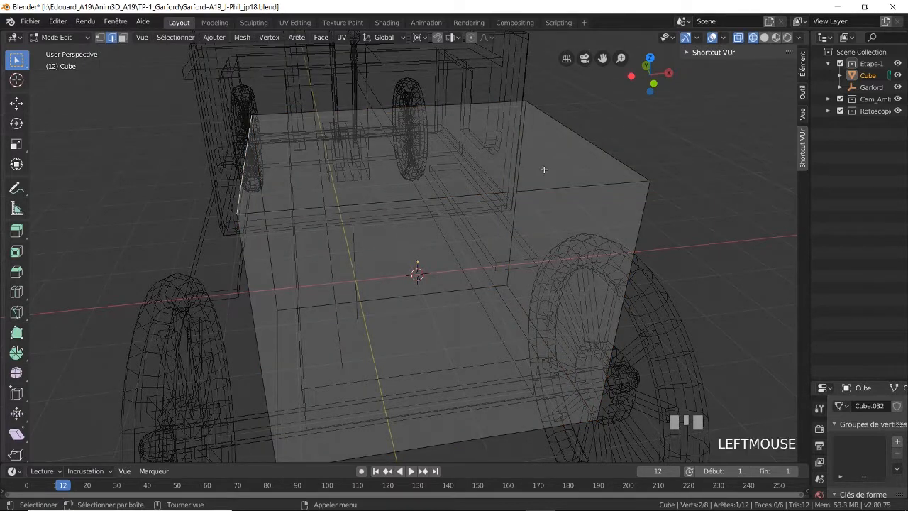
{"action": "left_click", "coordinate": [593, 147], "text": "shift"}
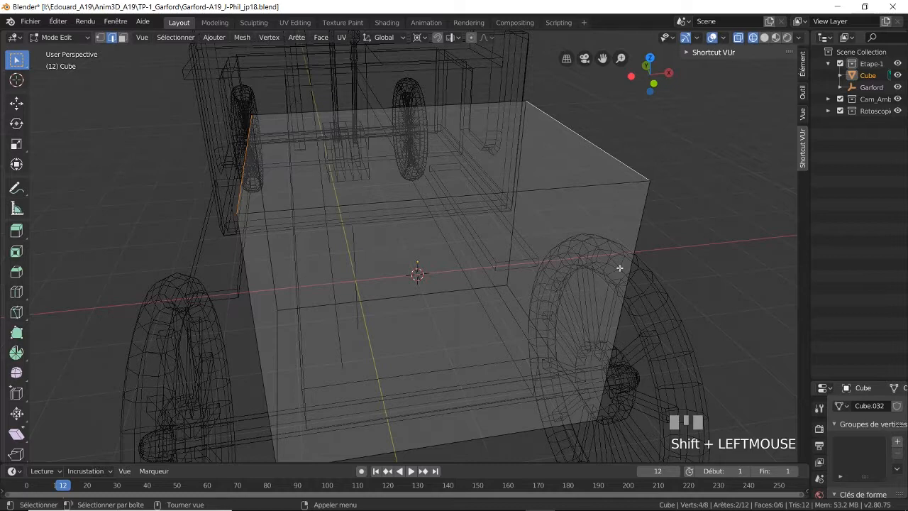
{"action": "key", "text": "KP_1"}
{"action": "scroll", "coordinate": [353, 124], "scroll_direction": "up", "scroll_amount": 2}
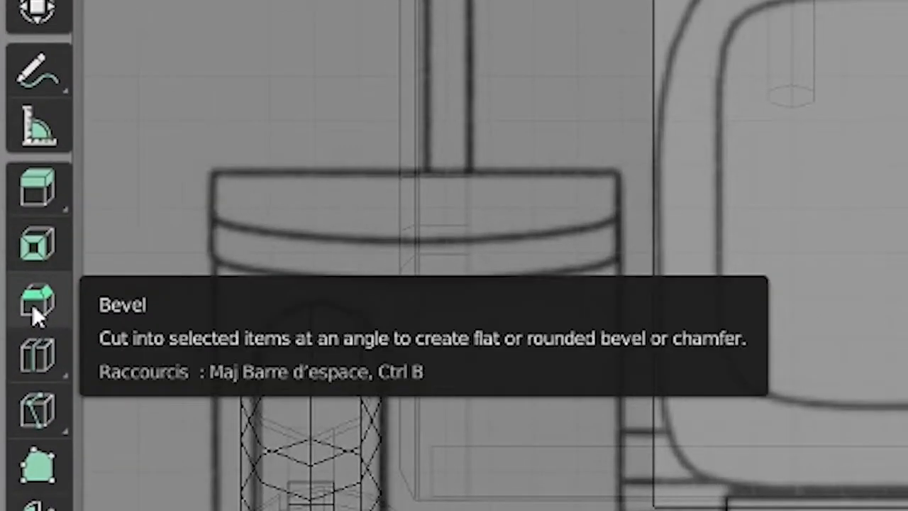
{"action": "left_click", "coordinate": [17, 274]}
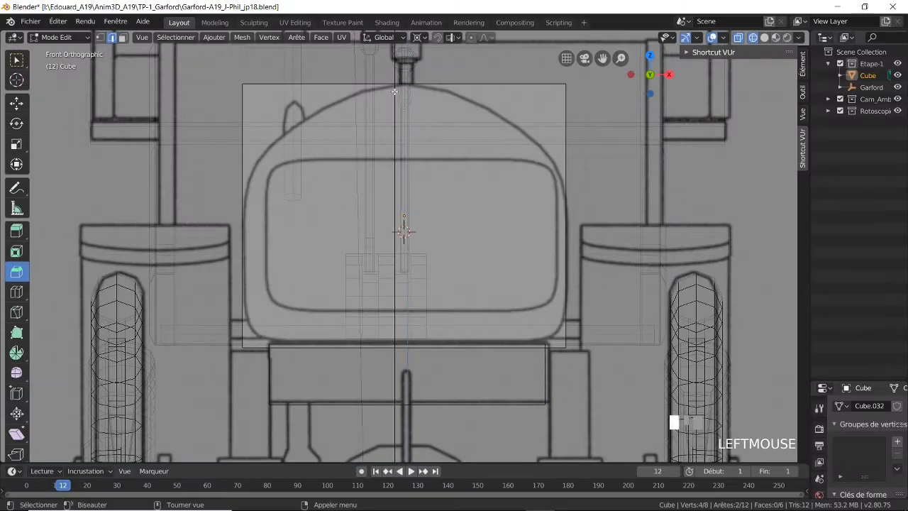
{"action": "left_click_drag", "start_coordinate": [395, 92], "coordinate": [450, 225]}
{"action": "scroll", "coordinate": [438, 207], "scroll_direction": "down", "scroll_amount": 1}
{"action": "scroll", "coordinate": [444, 221], "scroll_direction": "up", "scroll_amount": 1}
{"action": "scroll", "coordinate": [446, 220], "scroll_direction": "up", "scroll_amount": 1}
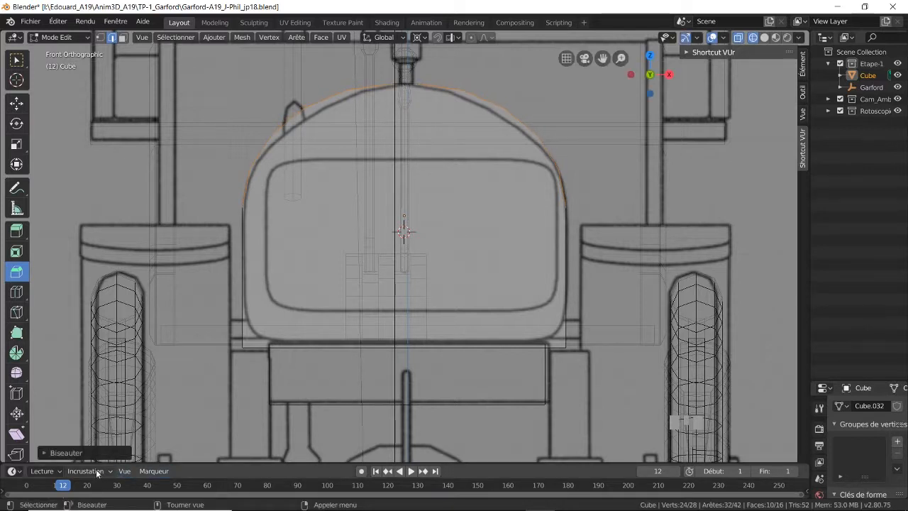
Step: Refine the upper bevel to a width of 0.783 m, profile 0.460 and 6 segments, then deselect the mesh
{"action": "left_click", "coordinate": [78, 453]}
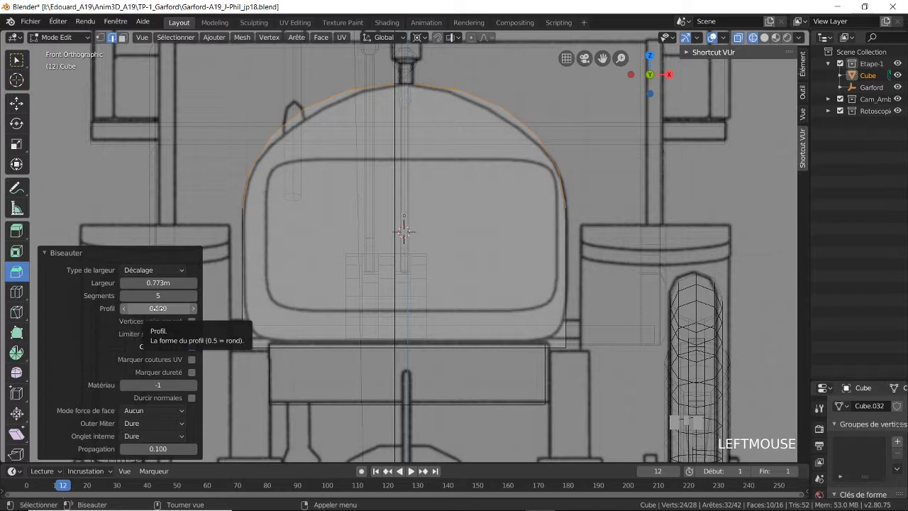
{"action": "left_click_drag", "start_coordinate": [157, 308], "coordinate": [169, 283]}
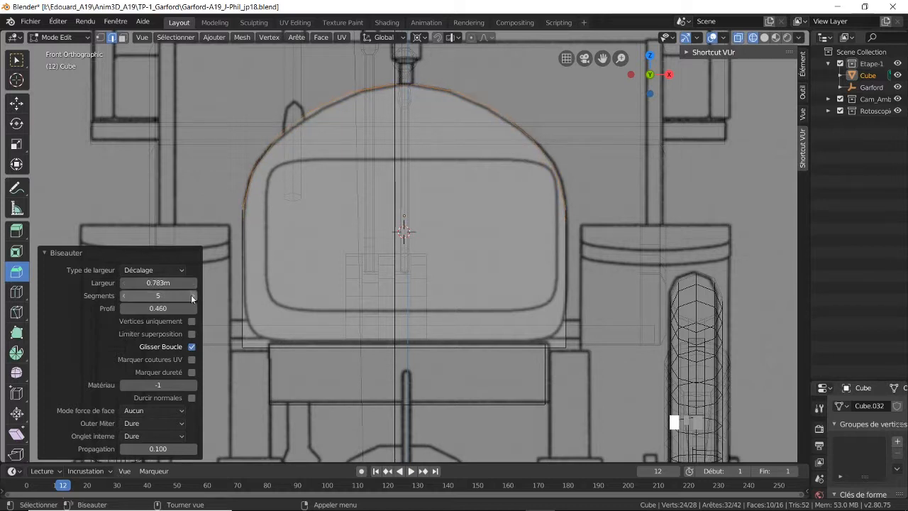
{"action": "left_click", "coordinate": [192, 296]}
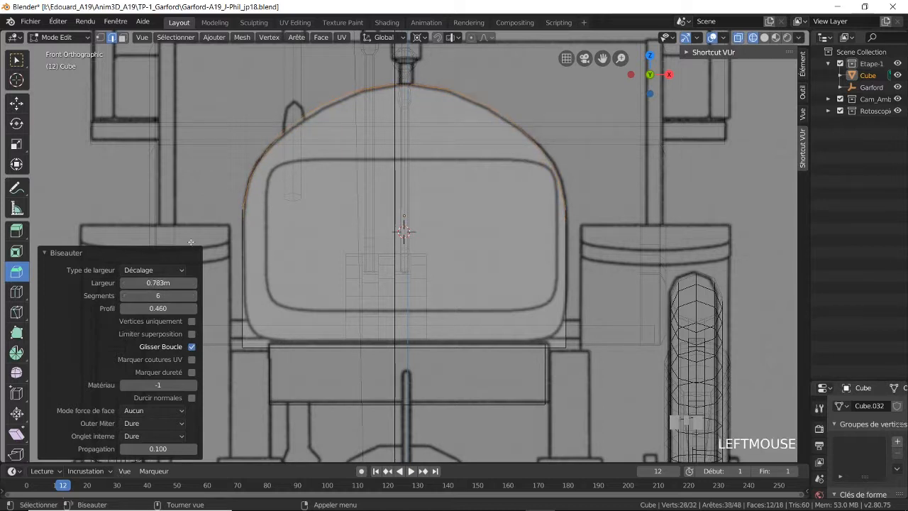
{"action": "left_click", "coordinate": [158, 214]}
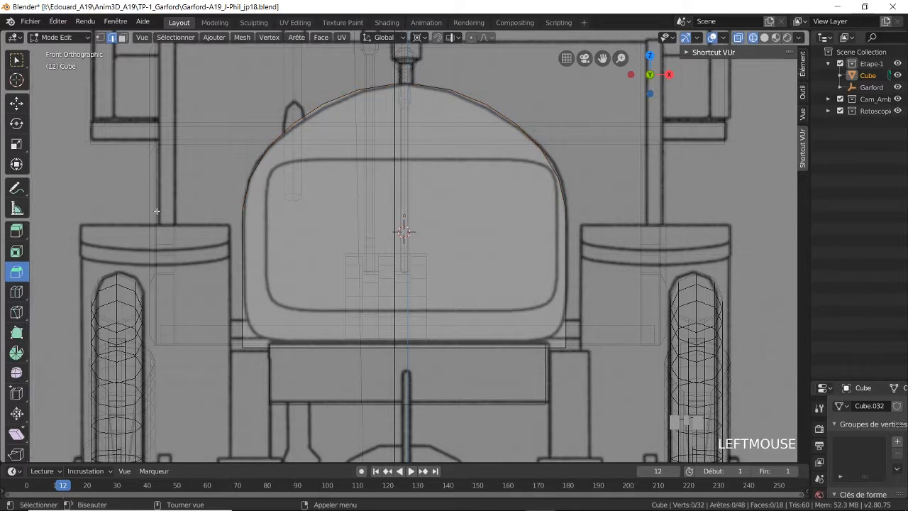
Step: Bevel the two lower lengthwise edges by about 0.23 m with 3 segments to round the radiator's bottom corners
{"action": "middle_click_drag", "start_coordinate": [257, 217], "coordinate": [294, 220]}
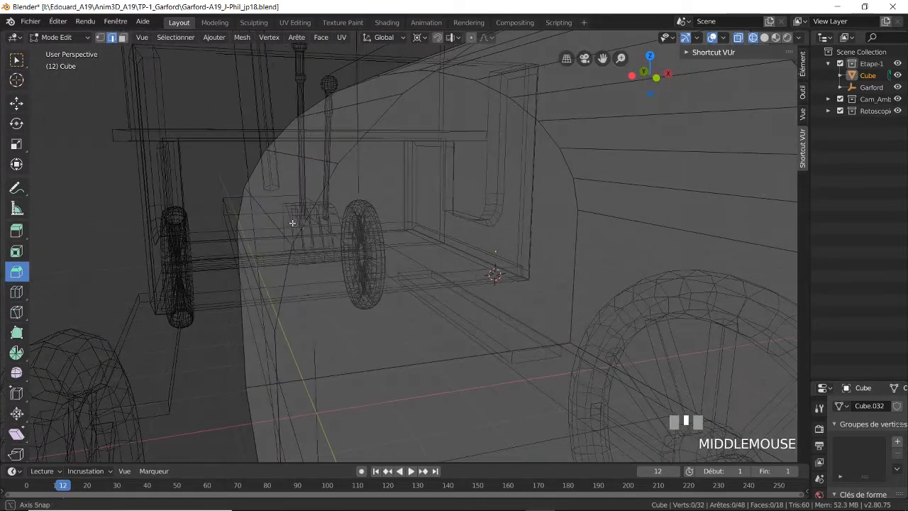
{"action": "scroll", "coordinate": [305, 223], "scroll_direction": "down", "scroll_amount": 3}
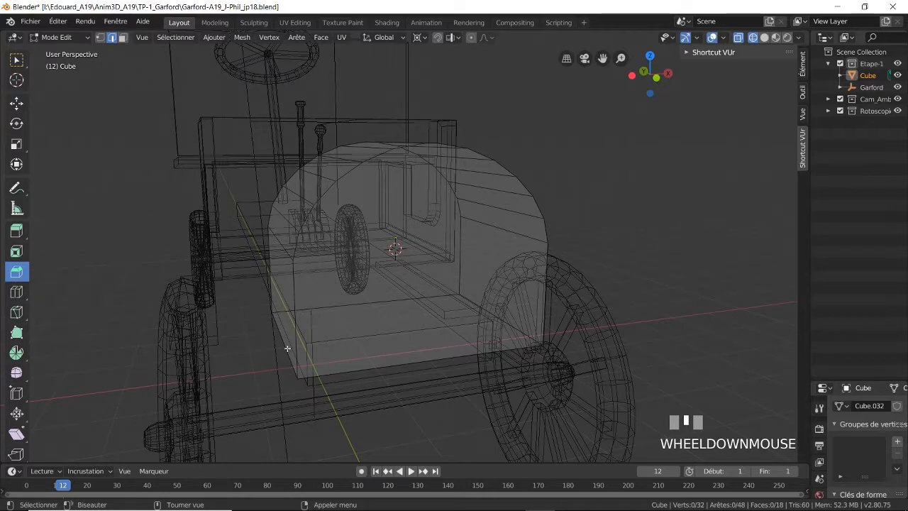
{"action": "left_click", "coordinate": [288, 348]}
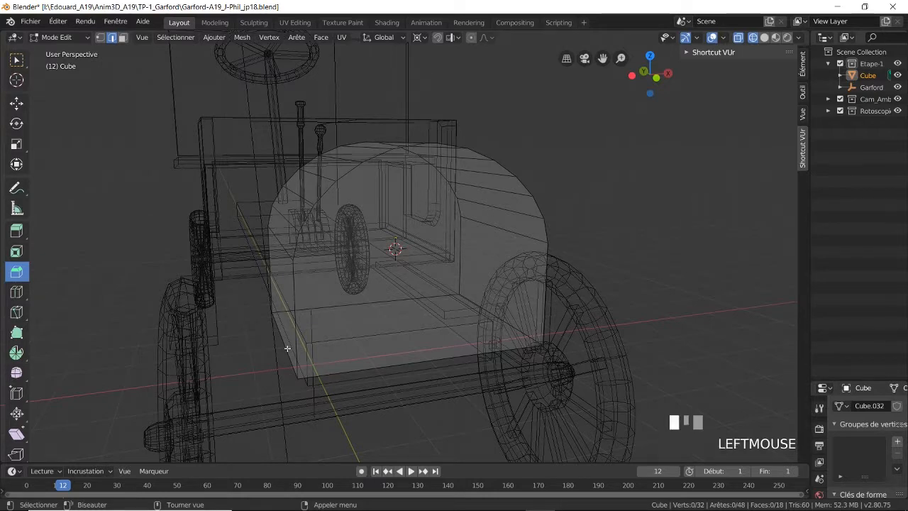
{"action": "left_click", "coordinate": [504, 321], "text": "shift"}
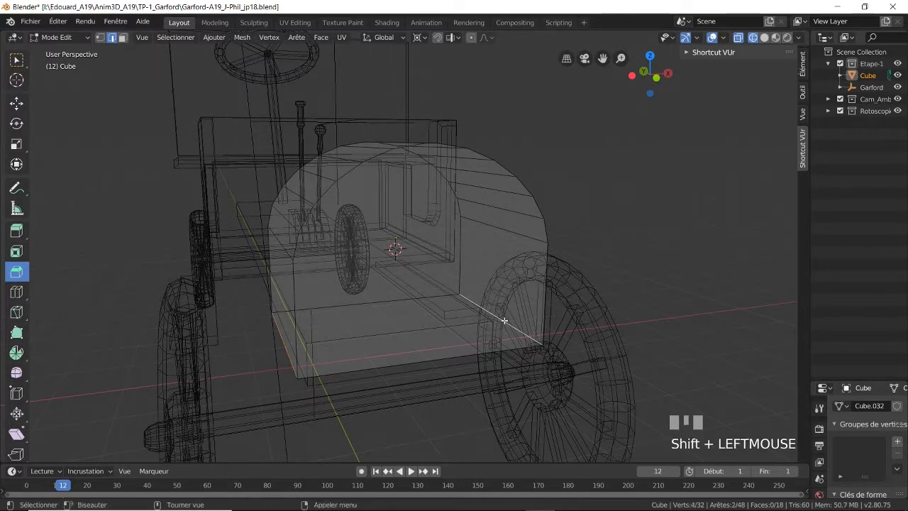
{"action": "key", "text": "KP_1"}
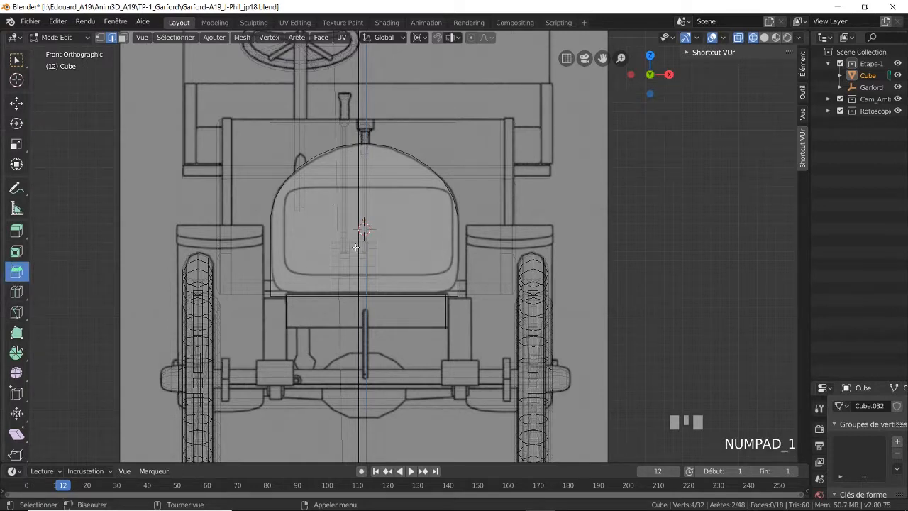
{"action": "scroll", "coordinate": [356, 247], "scroll_direction": "up", "scroll_amount": 4}
{"action": "left_click_drag", "start_coordinate": [351, 285], "coordinate": [309, 432]}
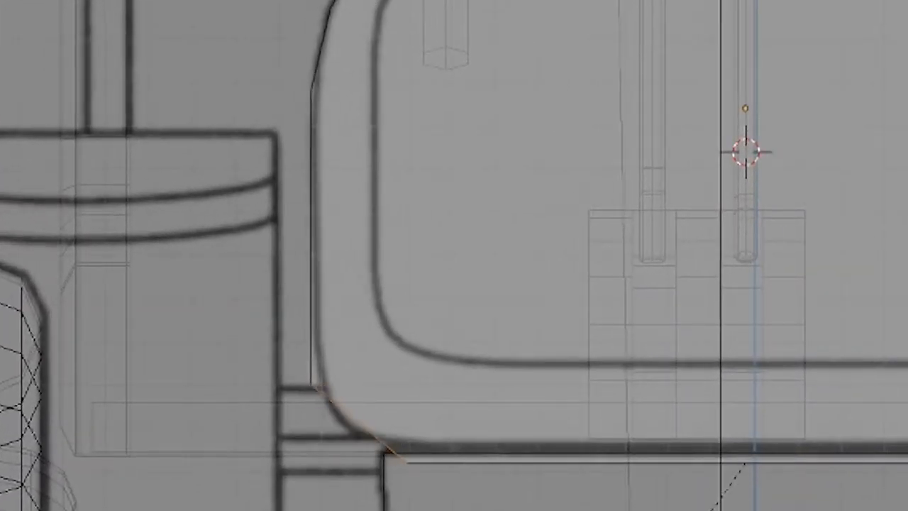
{"action": "scroll", "coordinate": [355, 426], "scroll_direction": "up", "scroll_amount": 3}
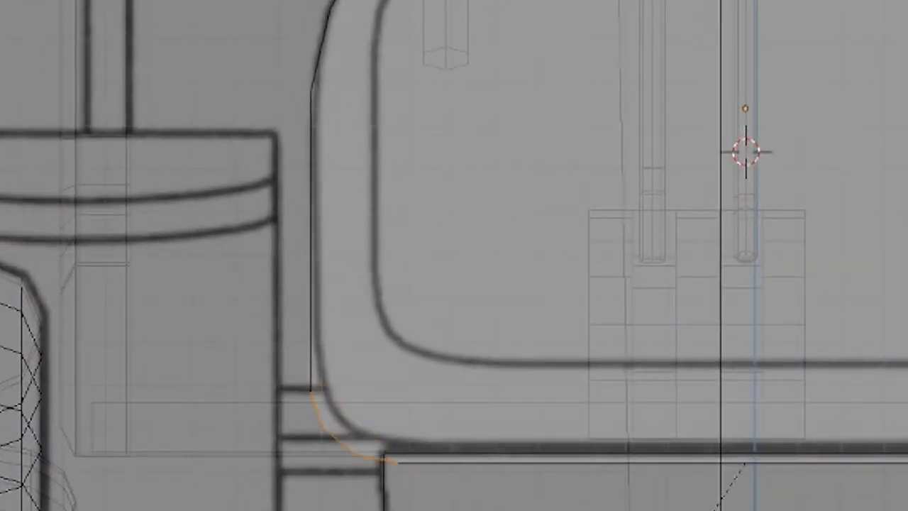
{"action": "left_click_drag", "start_coordinate": [716, 509], "coordinate": [709, 509]}
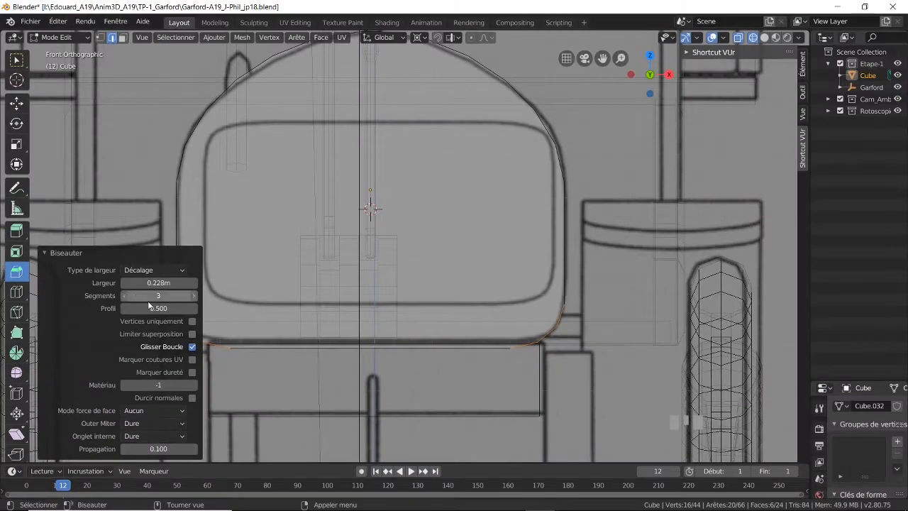
Step: Refine the lower bevel to 5 segments, profile 0.550 and a width of 0.218 m
{"action": "left_click", "coordinate": [196, 298]}
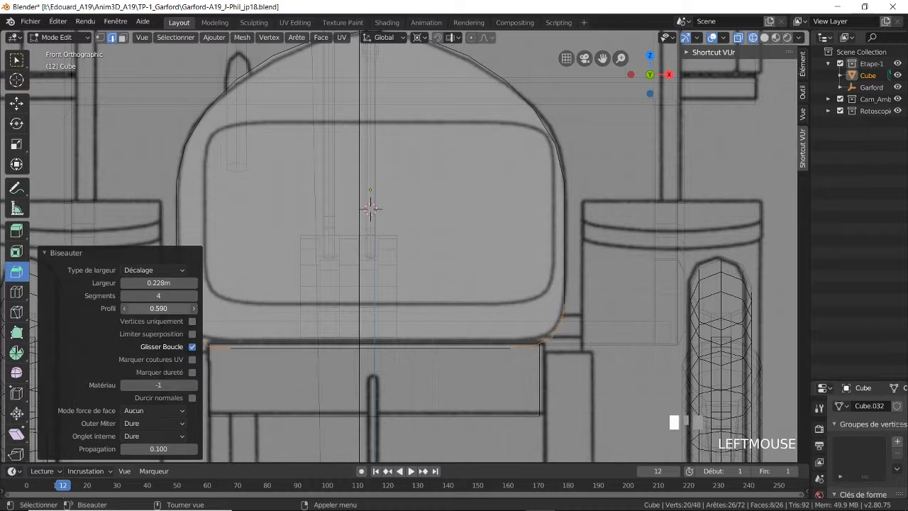
{"action": "left_click_drag", "start_coordinate": [165, 309], "coordinate": [160, 309]}
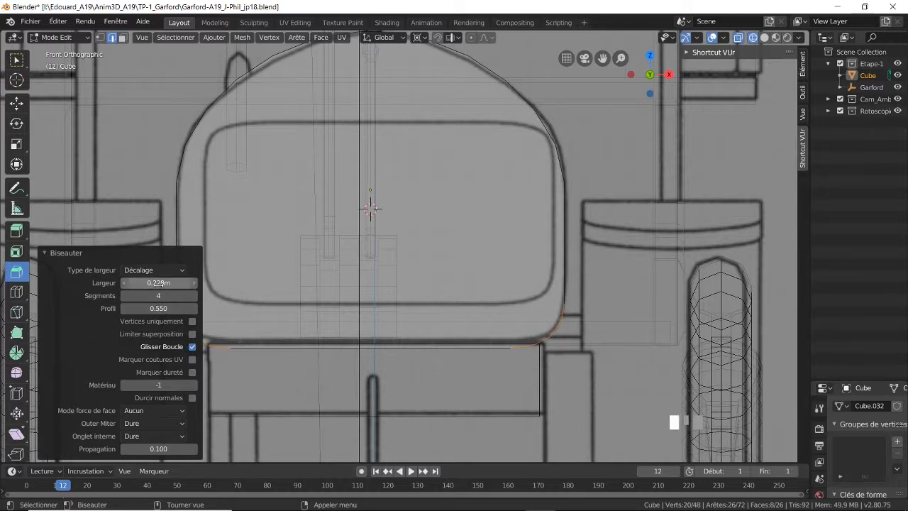
{"action": "left_click_drag", "start_coordinate": [158, 283], "coordinate": [164, 283]}
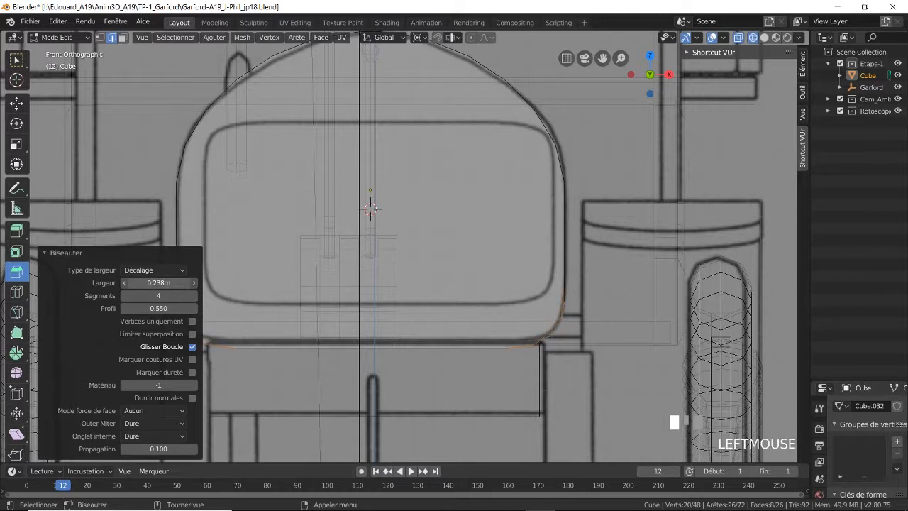
{"action": "left_click", "coordinate": [193, 296]}
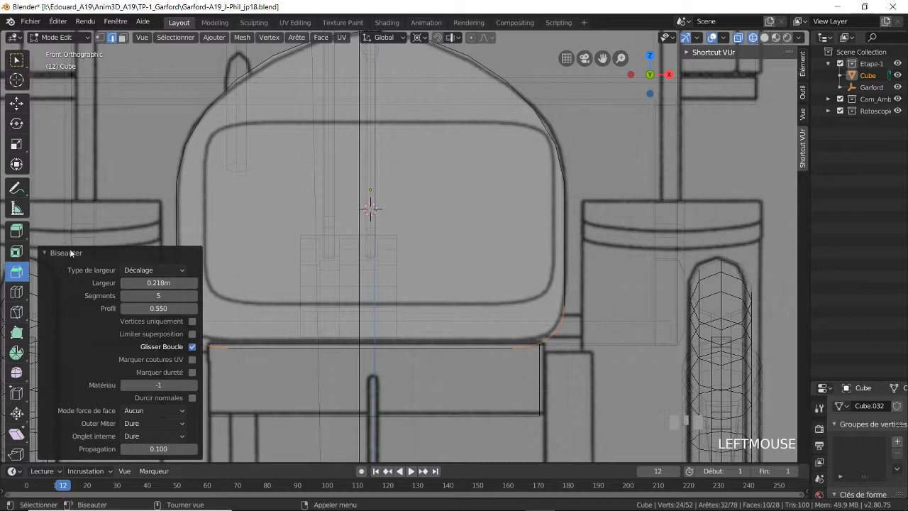
{"action": "left_click", "coordinate": [43, 254]}
Step: Scale the whole radiator mesh along Y until its depth matches the narrow radiator in the side blueprint, then return to Object Mode
{"action": "scroll", "coordinate": [384, 202], "scroll_direction": "down", "scroll_amount": 4}
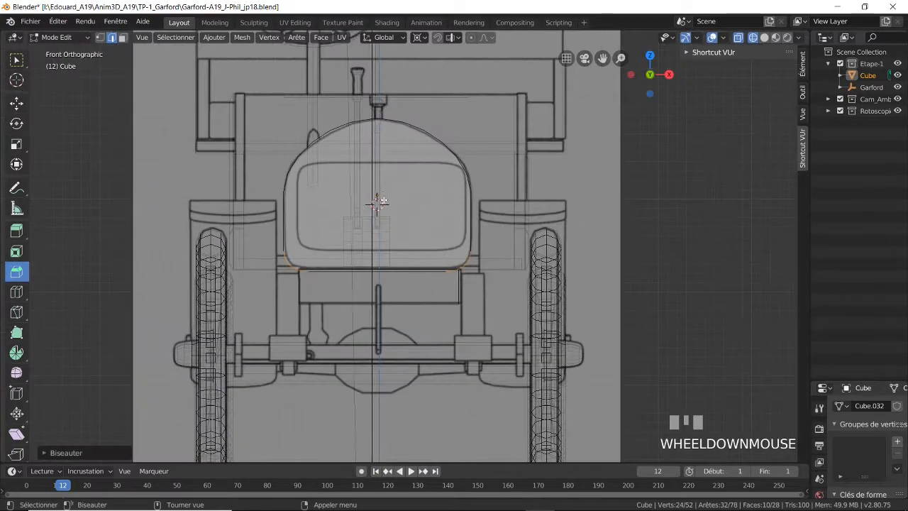
{"action": "middle_click_drag", "start_coordinate": [384, 202], "coordinate": [497, 177]}
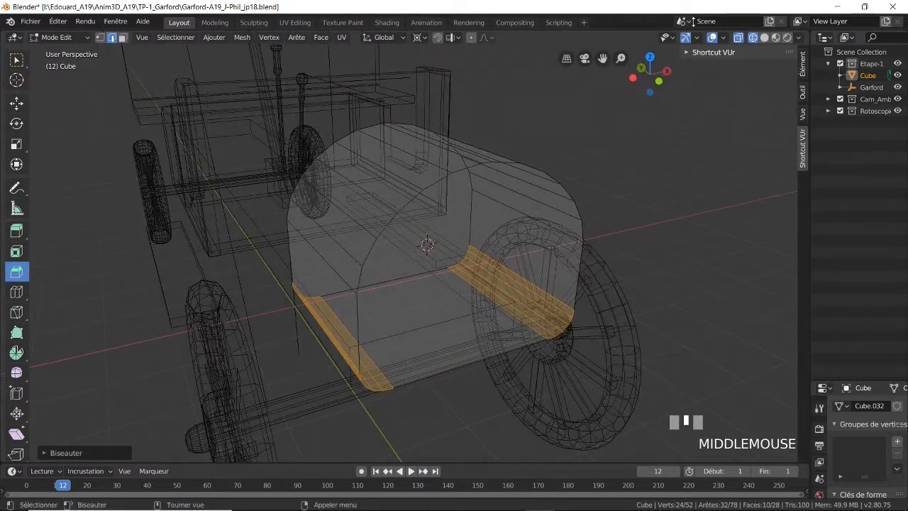
{"action": "key", "text": "KP_3"}
{"action": "scroll", "coordinate": [525, 198], "scroll_direction": "down", "scroll_amount": 2}
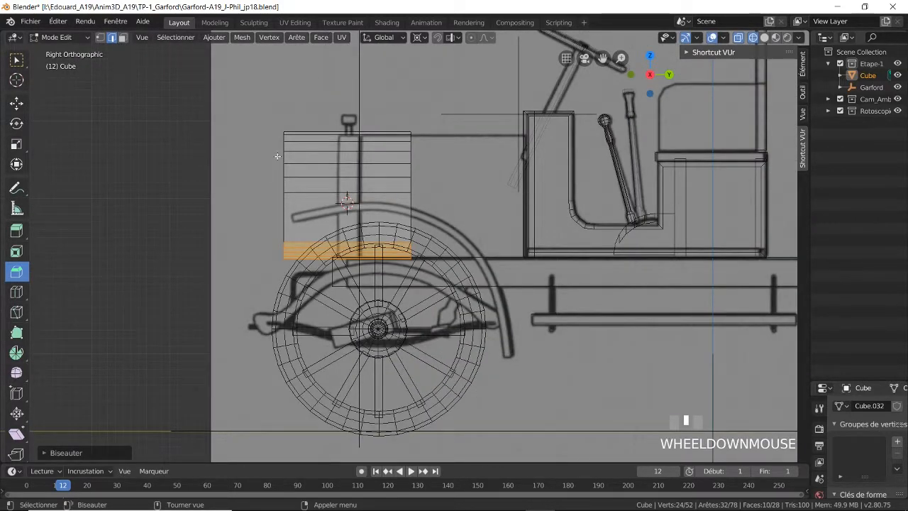
{"action": "key", "text": "a"}
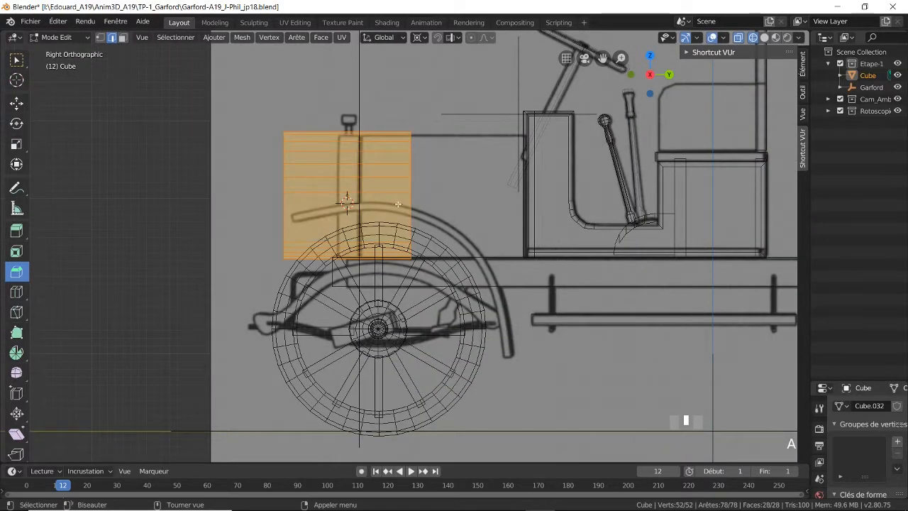
{"action": "scroll", "coordinate": [398, 204], "scroll_direction": "up", "scroll_amount": 2}
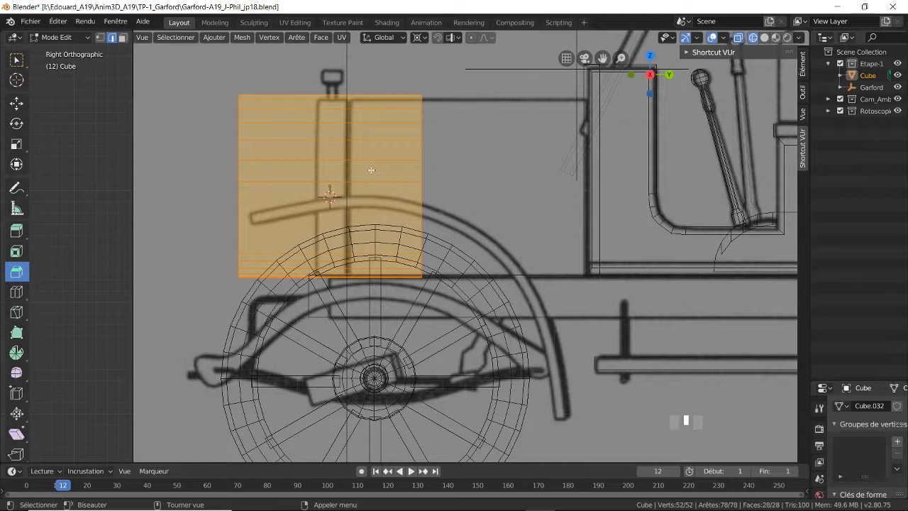
{"action": "key", "text": "s"}
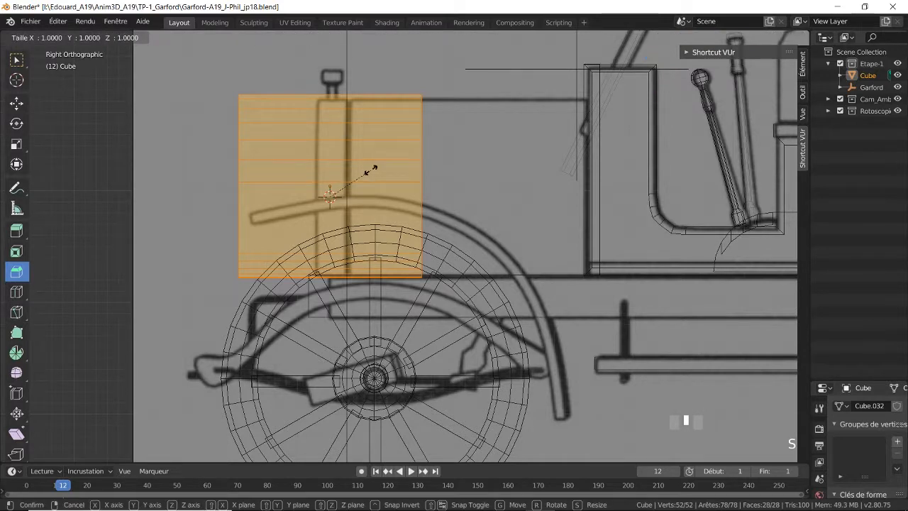
{"action": "key", "text": "y"}
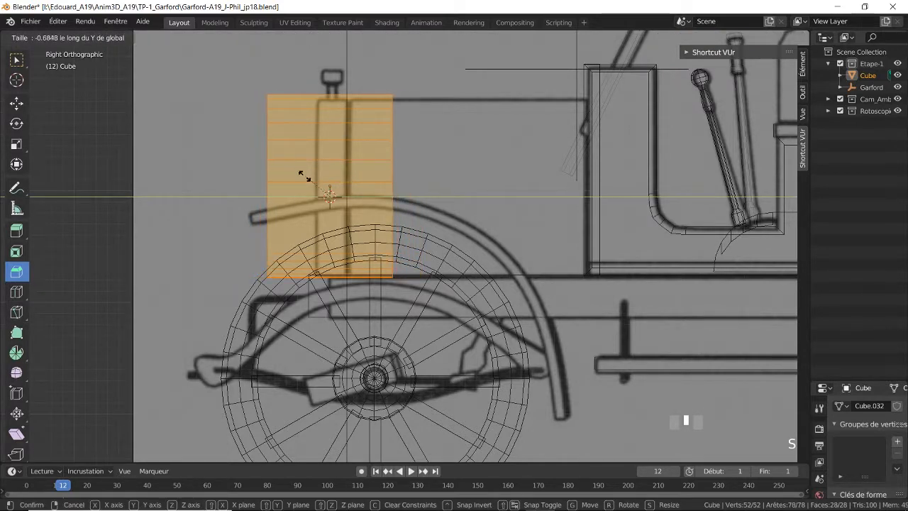
{"action": "left_click", "coordinate": [369, 247]}
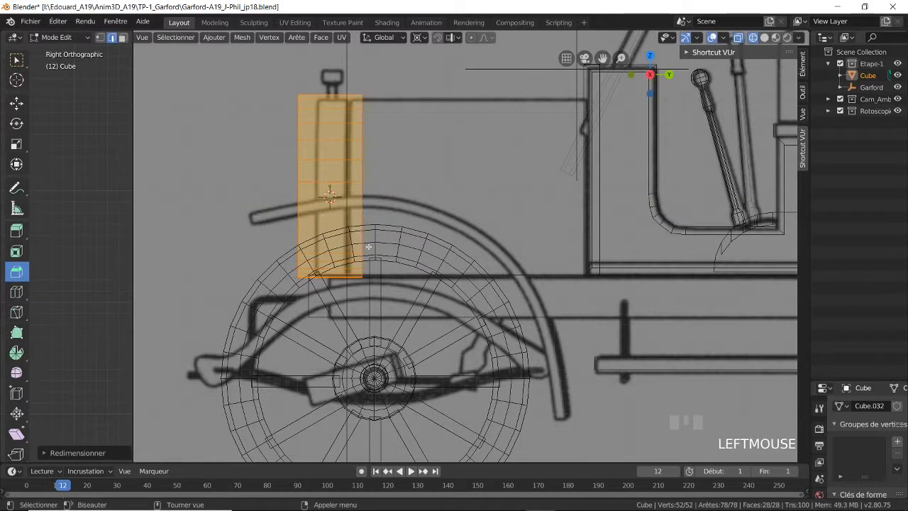
{"action": "key", "text": "s"}
{"action": "key", "text": "y"}
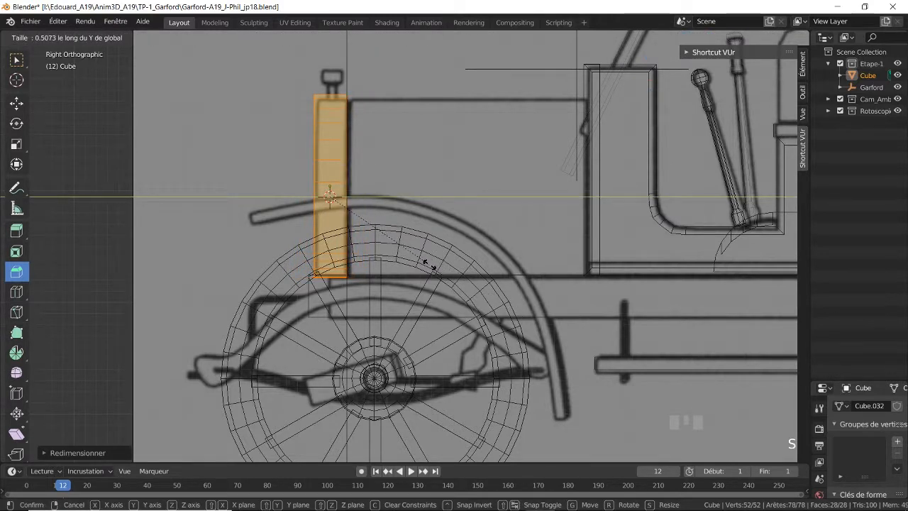
{"action": "left_click", "coordinate": [430, 266]}
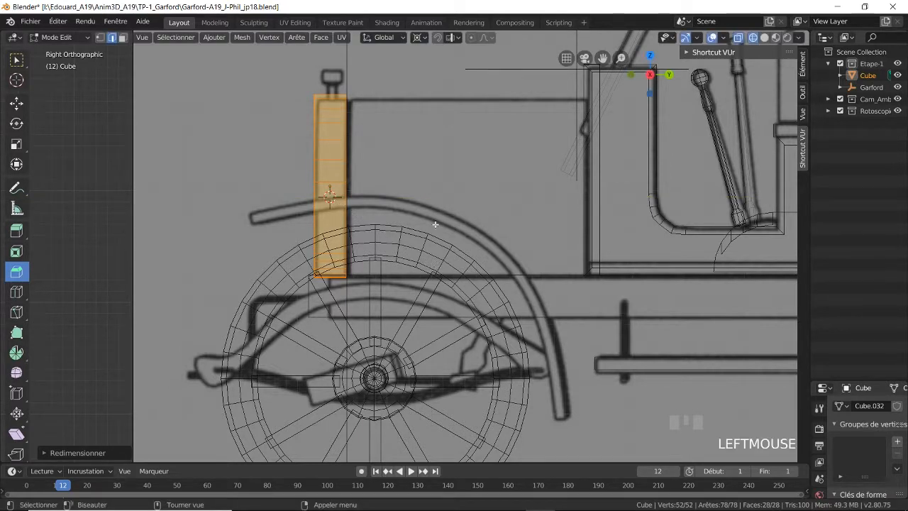
{"action": "key", "text": "Tab"}
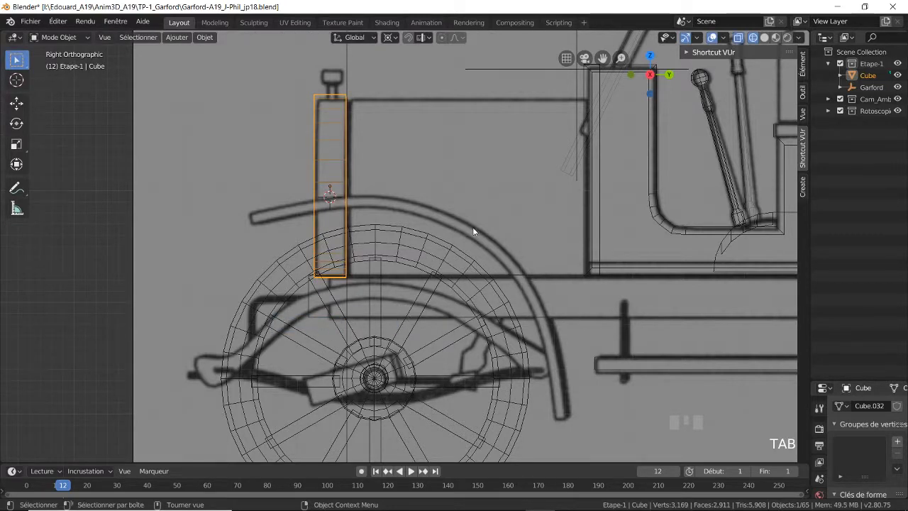
Step: Duplicate the radiator and move the copy along Y to the middle of the hood in the side blueprint
{"action": "key", "text": "shift"}
{"action": "key", "text": "shift+d"}
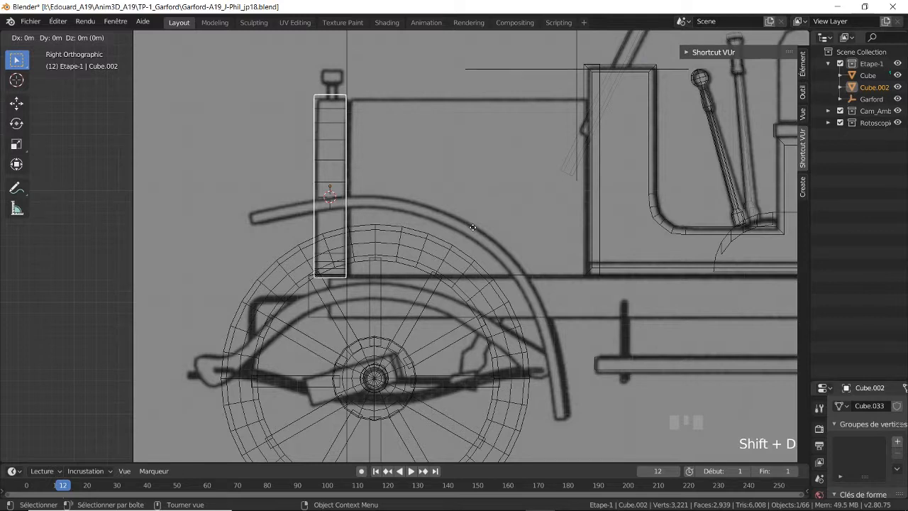
{"action": "key", "text": "y"}
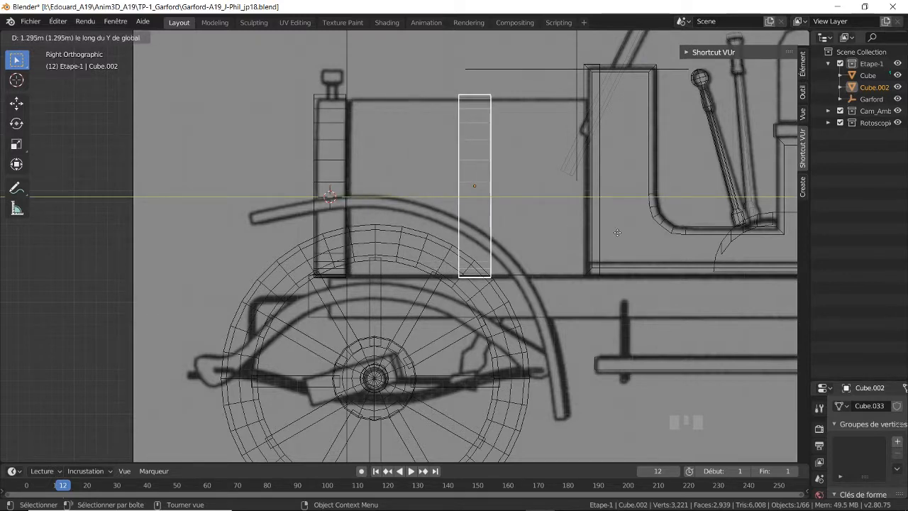
{"action": "left_click", "coordinate": [607, 231]}
{"action": "key", "text": "s"}
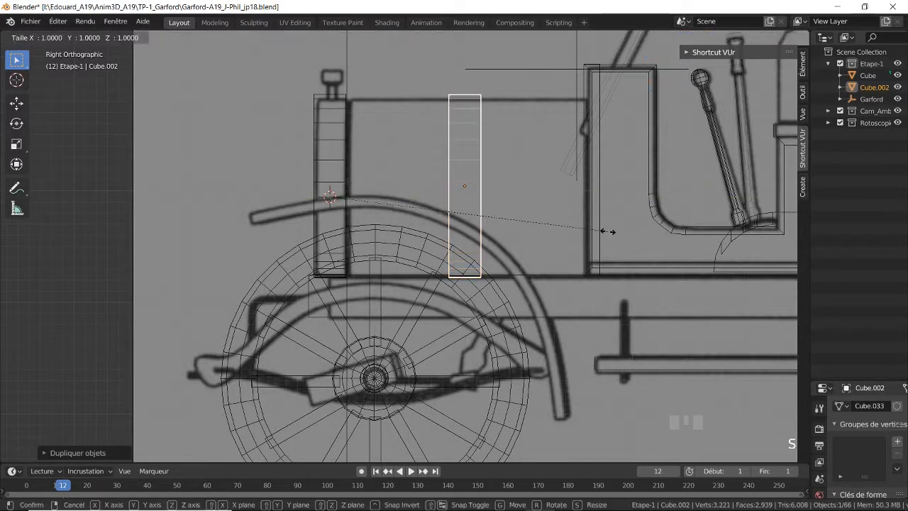
{"action": "key", "text": "y"}
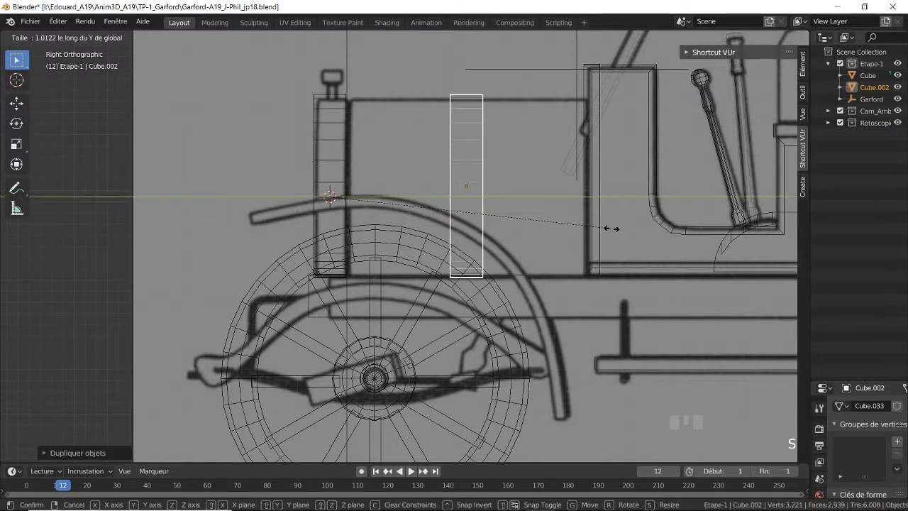
{"action": "key", "text": "Escape"}
Step: Using the active element as pivot, stretch the copy along Y to the hood's length and align it between the radiator and the cab
{"action": "left_click", "coordinate": [390, 37]}
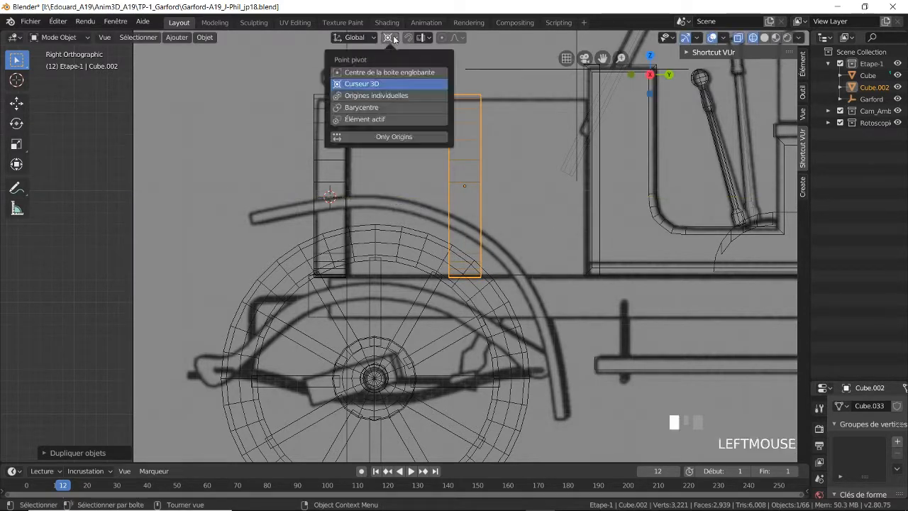
{"action": "left_click", "coordinate": [397, 120]}
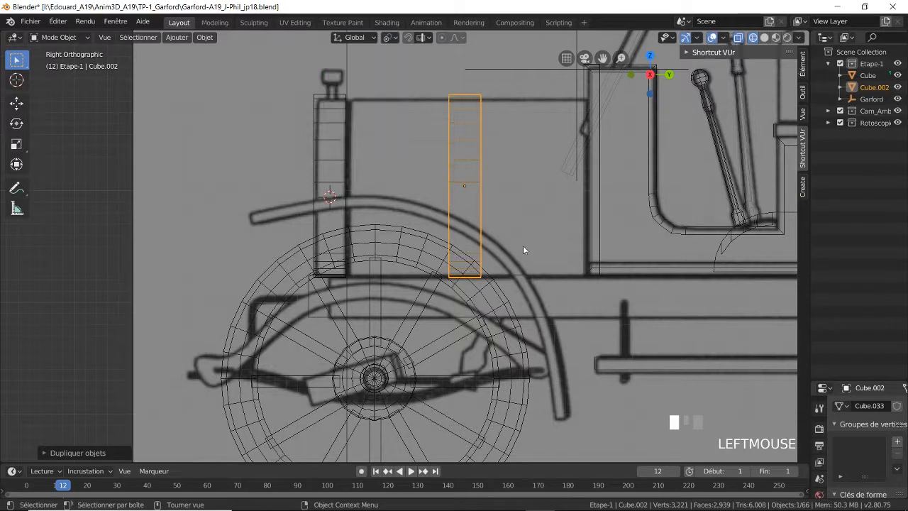
{"action": "key", "text": "s"}
{"action": "key", "text": "y"}
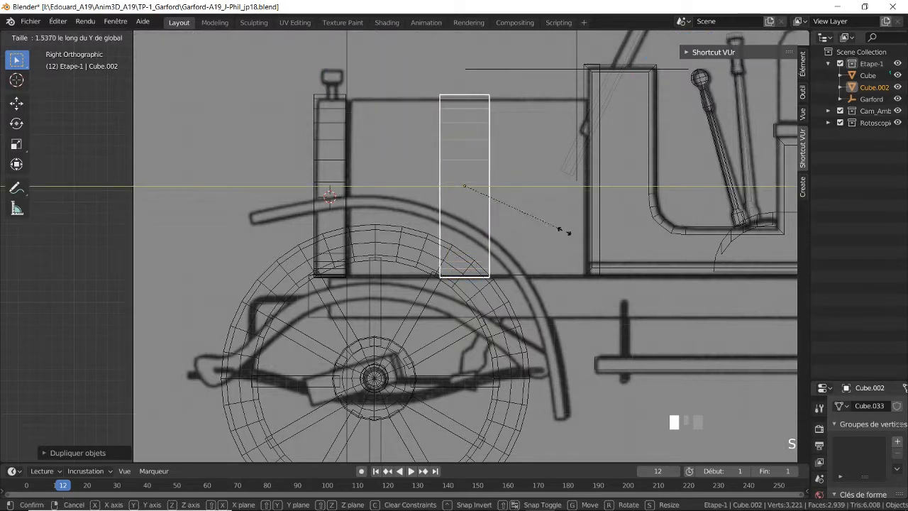
{"action": "left_click", "coordinate": [149, 336]}
{"action": "key", "text": "g"}
{"action": "key", "text": "y"}
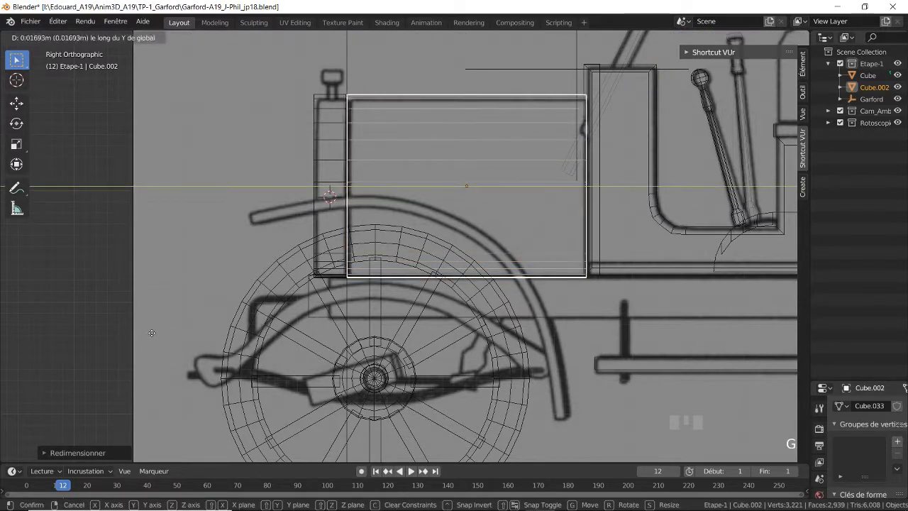
{"action": "left_click", "coordinate": [146, 330]}
Step: Scale the hood by about 0.963 on X and Z only, making its outline slightly smaller than the radiator's
{"action": "key", "text": "KP_1"}
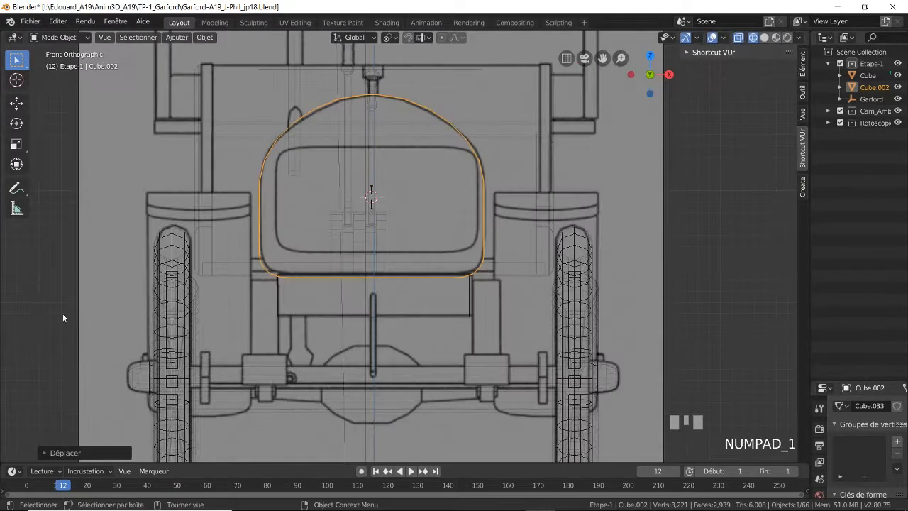
{"action": "scroll", "coordinate": [361, 223], "scroll_direction": "up", "scroll_amount": 4}
{"action": "middle_click_drag", "start_coordinate": [365, 206], "coordinate": [378, 286], "text": "shift"}
{"action": "scroll", "coordinate": [378, 286], "scroll_direction": "down", "scroll_amount": 3}
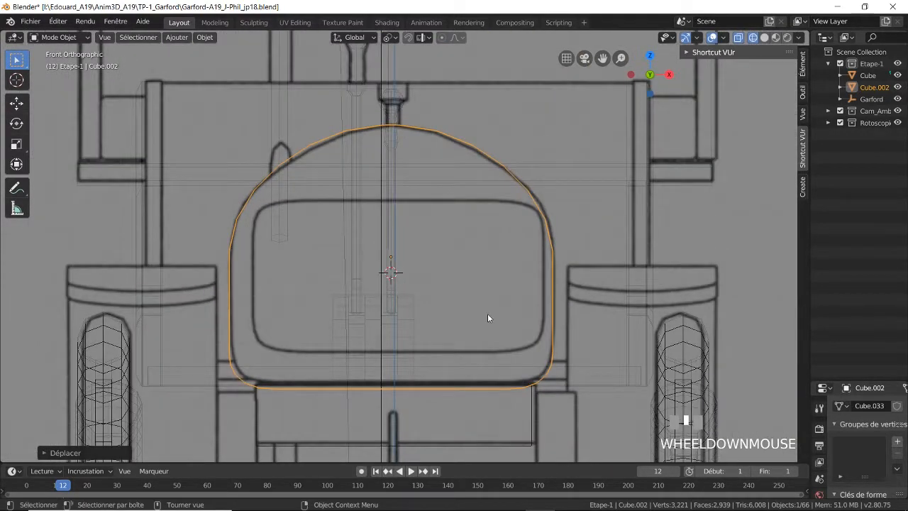
{"action": "key", "text": "s"}
{"action": "key", "text": "shift+y"}
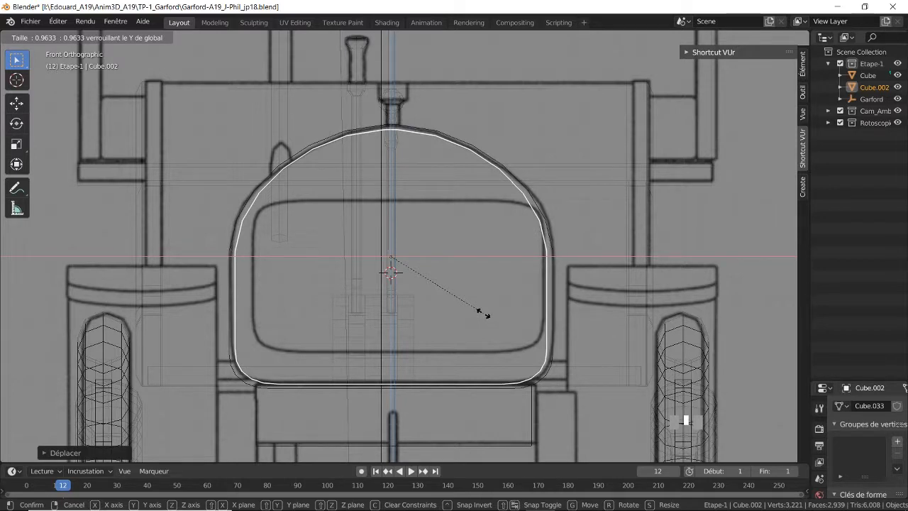
{"action": "left_click", "coordinate": [484, 316]}
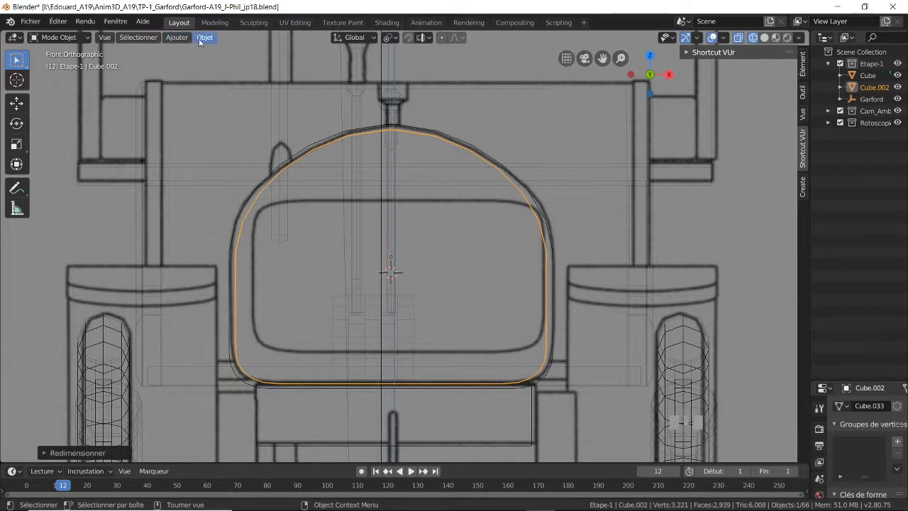
Step: Add a 0.99 m cube at the 3D cursor and scale it along X by about 1.869 to match the radiator's inner opening
{"action": "left_click", "coordinate": [178, 37]}
{"action": "mouse_move", "coordinate": [188, 51]}
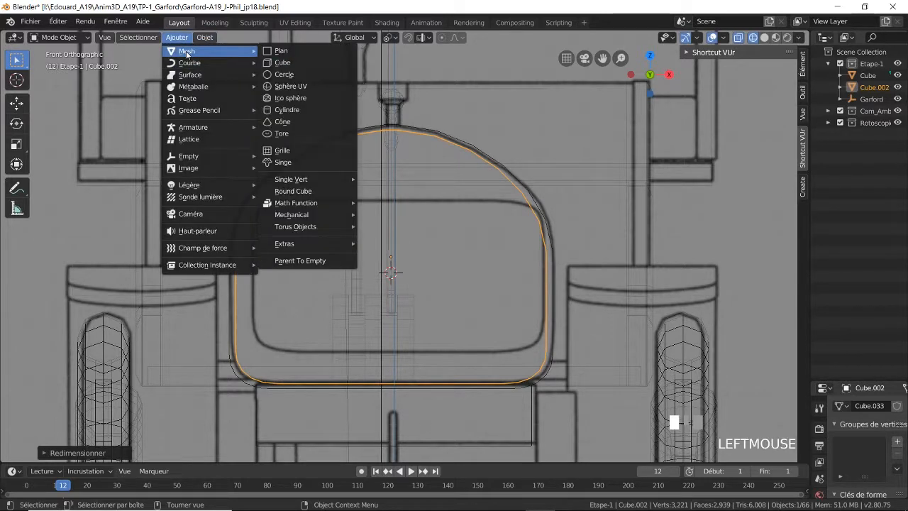
{"action": "left_click", "coordinate": [295, 63]}
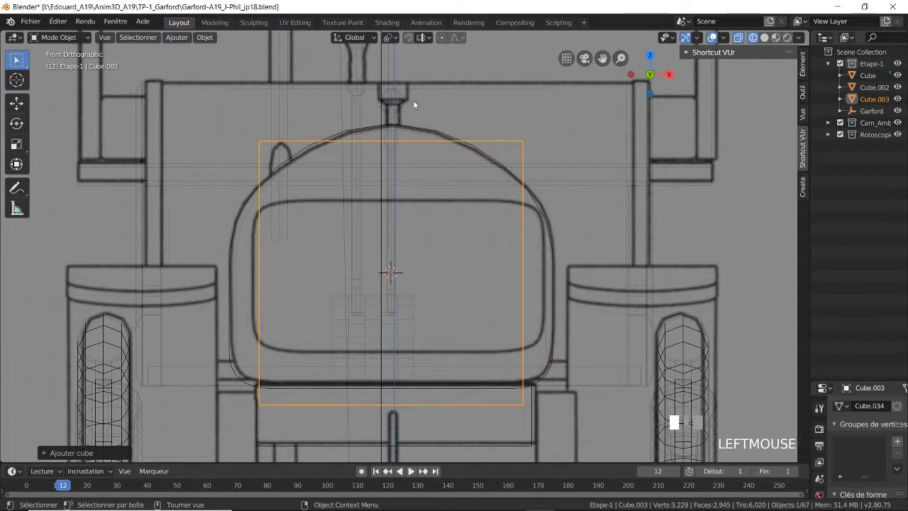
{"action": "left_click", "coordinate": [83, 453]}
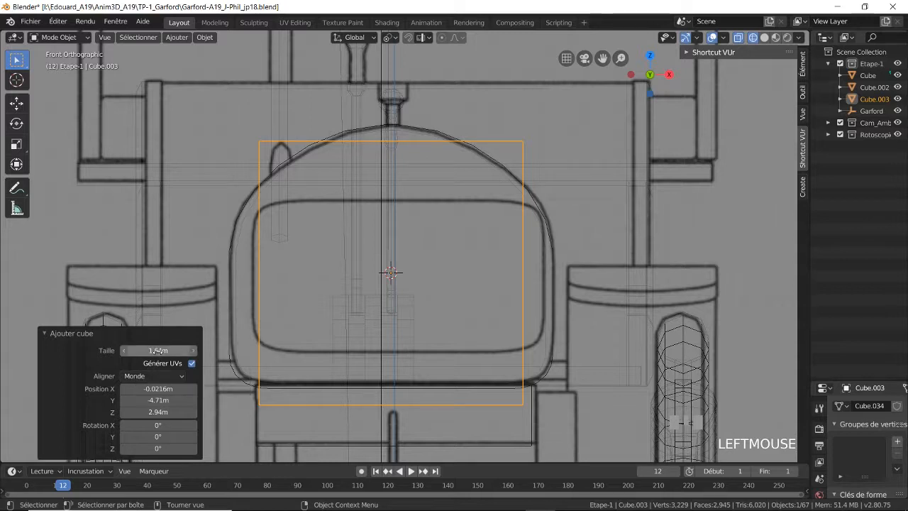
{"action": "left_click_drag", "start_coordinate": [155, 350], "coordinate": [139, 351]}
{"action": "mouse_move", "coordinate": [129, 350]}
{"action": "left_mouse_down"}
{"action": "mouse_move", "coordinate": [106, 351]}
{"action": "mouse_move", "coordinate": [128, 350]}
{"action": "left_mouse_up"}
{"action": "key", "text": "s"}
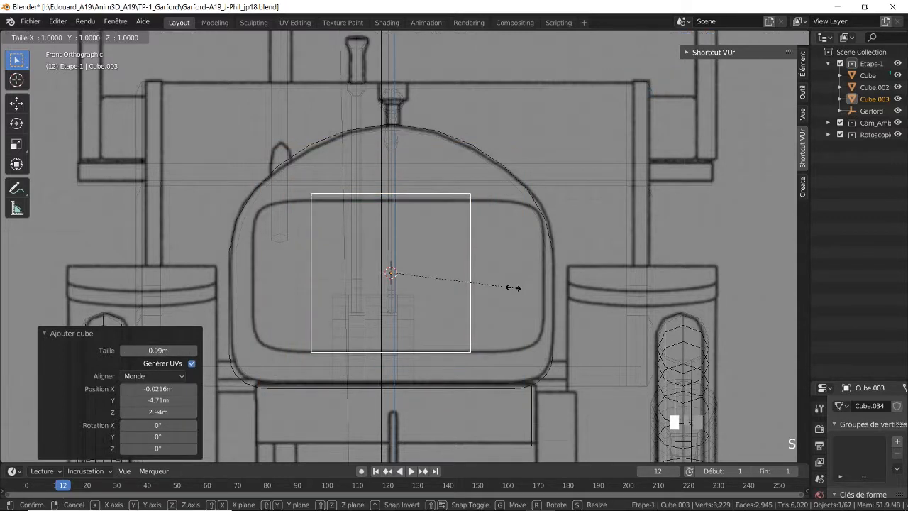
{"action": "key", "text": "x"}
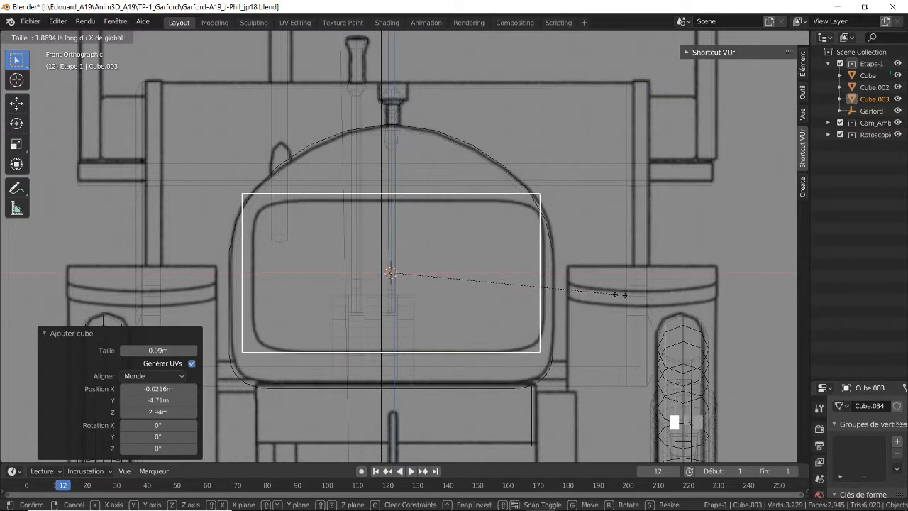
{"action": "left_click", "coordinate": [620, 295]}
Step: Bevel the opening cube's four front-to-back corner edges by about 0.144 m with 10 segments
{"action": "middle_click_drag", "start_coordinate": [444, 185], "coordinate": [462, 200]}
{"action": "left_click", "coordinate": [80, 37]}
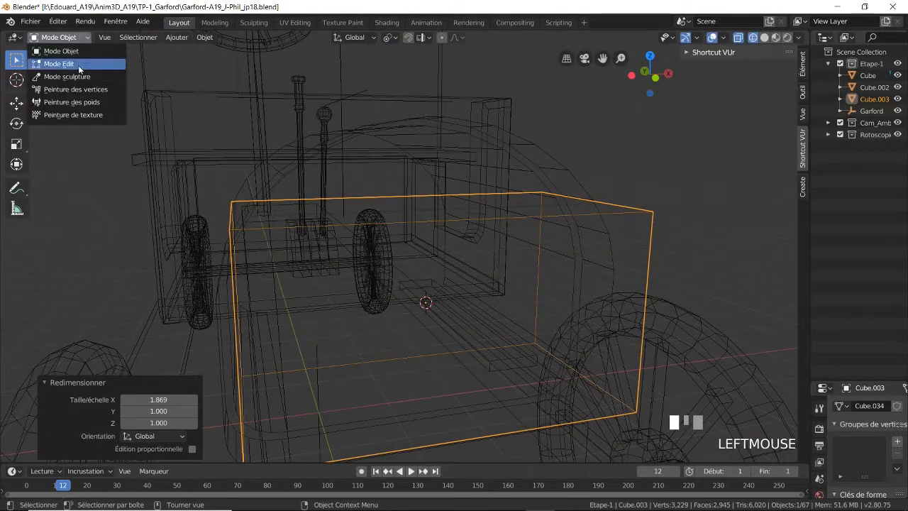
{"action": "left_click", "coordinate": [60, 64]}
{"action": "key", "text": "alt+a"}
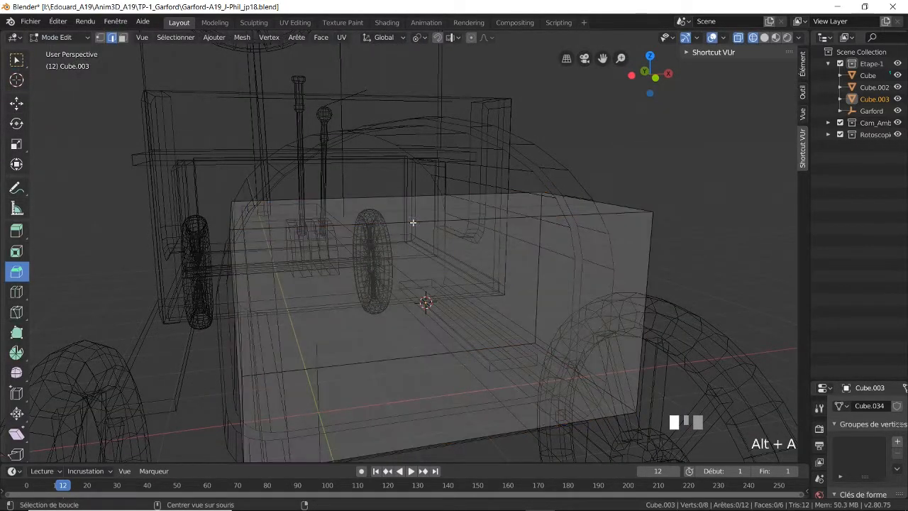
{"action": "scroll", "coordinate": [505, 234], "scroll_direction": "down", "scroll_amount": 2}
{"action": "middle_click_drag", "start_coordinate": [504, 234], "coordinate": [437, 166], "text": "shift"}
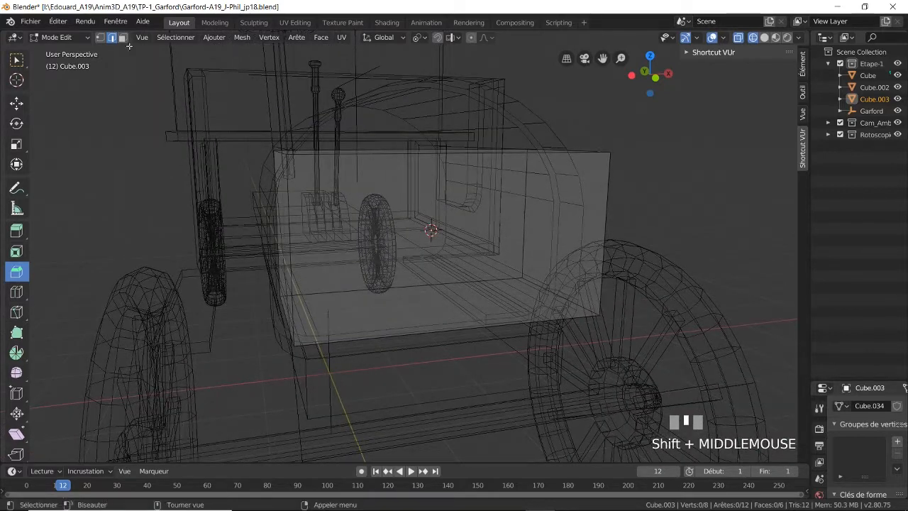
{"action": "middle_click_drag", "start_coordinate": [288, 168], "coordinate": [311, 176]}
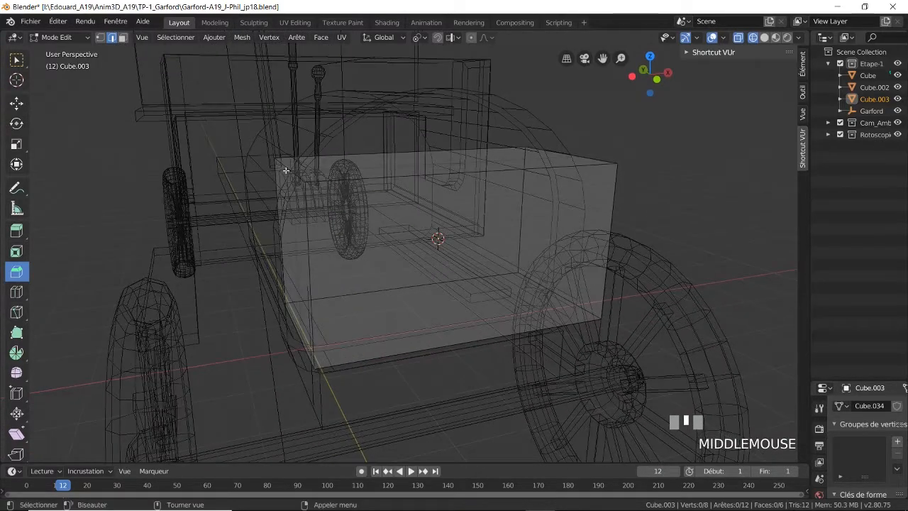
{"action": "left_click", "coordinate": [284, 166]}
{"action": "left_click", "coordinate": [560, 158], "text": "shift"}
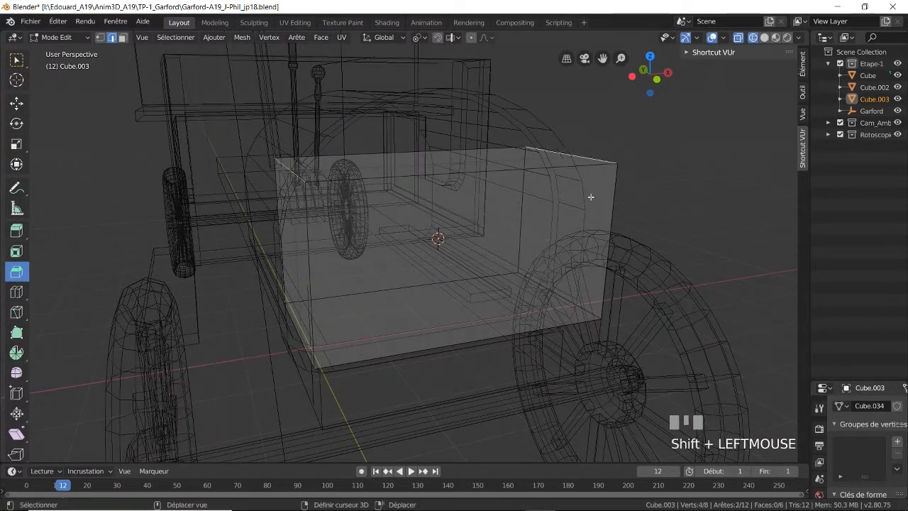
{"action": "left_click", "coordinate": [593, 313], "text": "shift"}
{"action": "left_click", "coordinate": [303, 331], "text": "shift"}
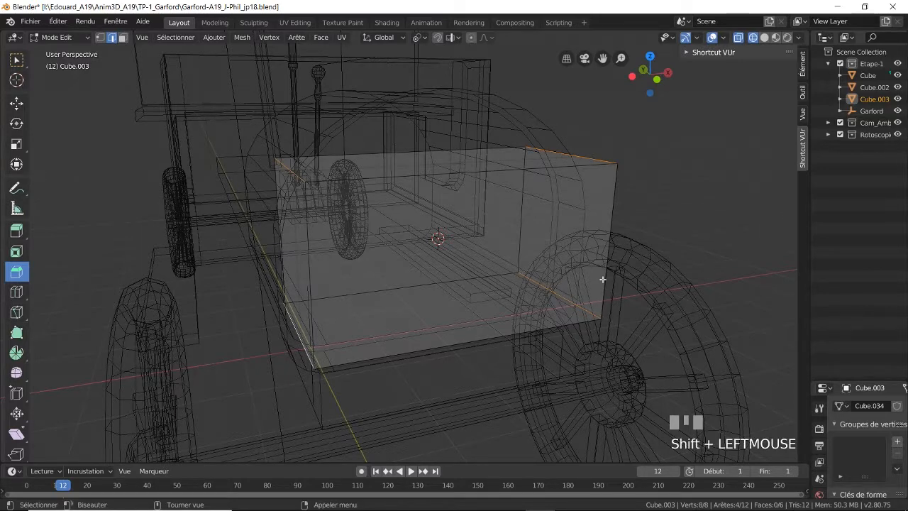
{"action": "key", "text": "KP_1"}
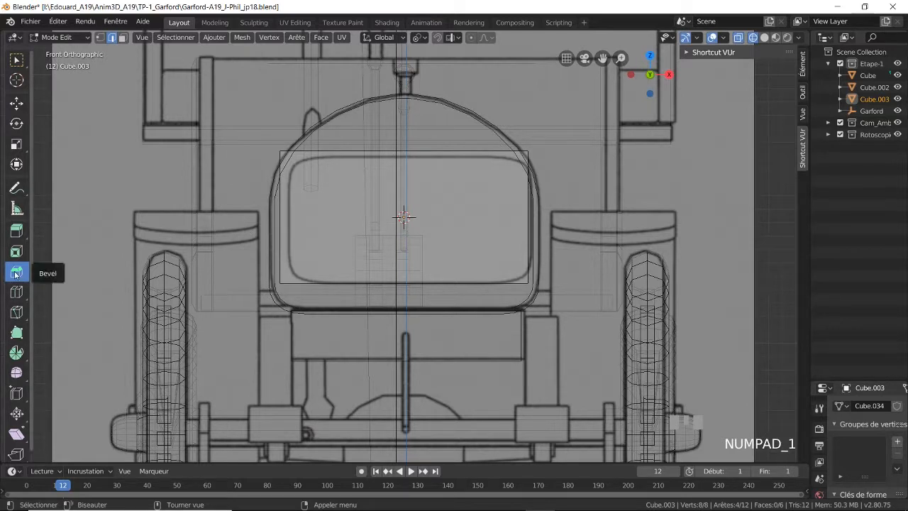
{"action": "left_click_drag", "start_coordinate": [377, 200], "coordinate": [350, 250]}
{"action": "scroll", "coordinate": [336, 249], "scroll_direction": "up", "scroll_amount": 2}
{"action": "scroll", "coordinate": [335, 251], "scroll_direction": "up", "scroll_amount": 3}
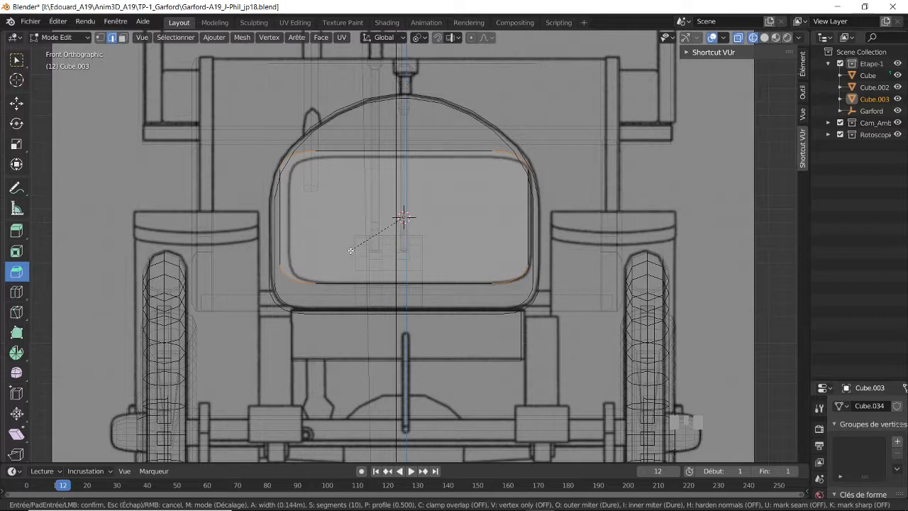
{"action": "left_click_drag", "start_coordinate": [350, 251], "coordinate": [350, 250]}
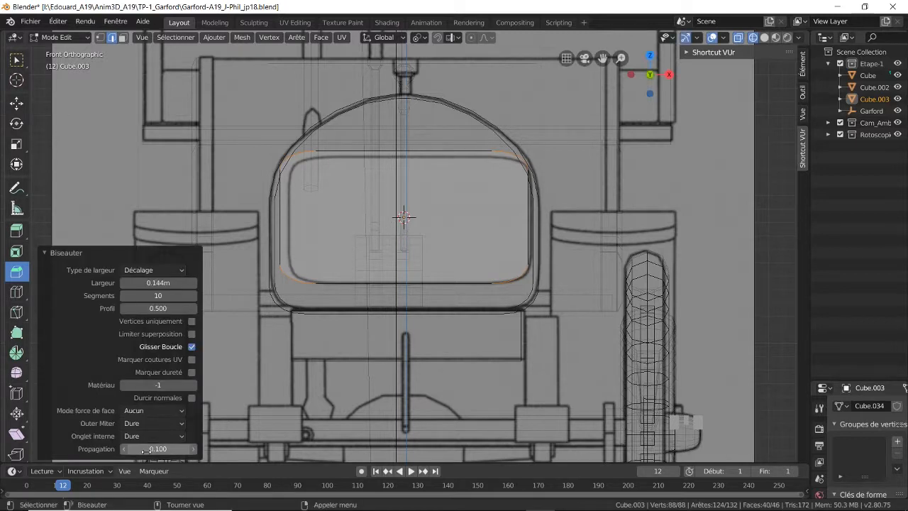
Step: Adjust the corner bevel to 8 segments, a width of 0.124 m and a profile of 0.570
{"action": "double_click", "coordinate": [124, 293]}
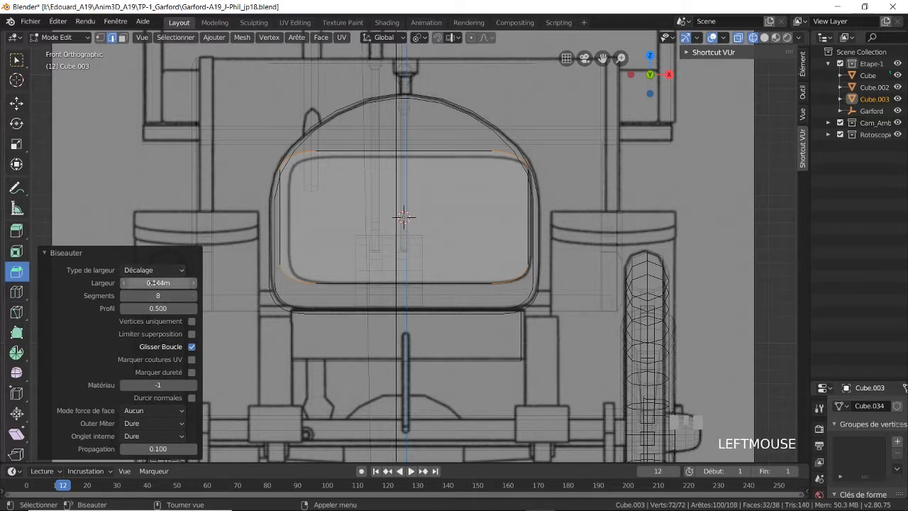
{"action": "left_click_drag", "start_coordinate": [145, 283], "coordinate": [125, 282]}
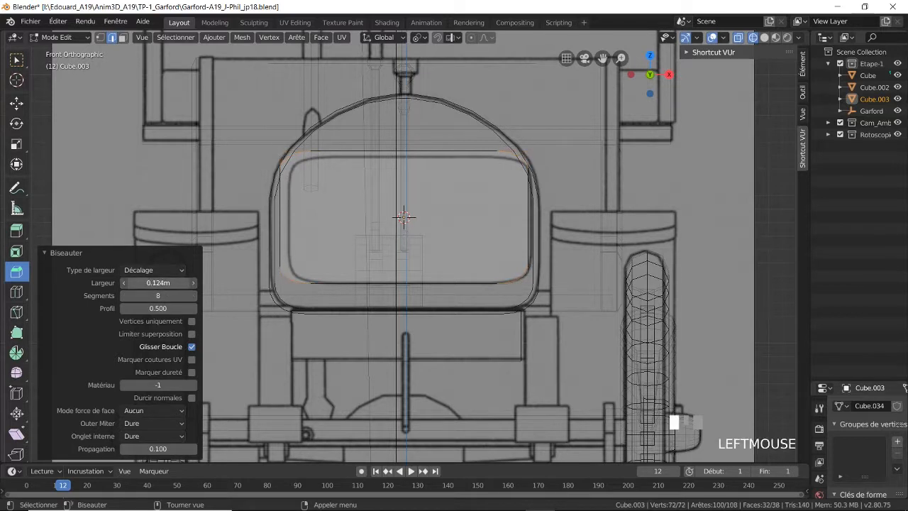
{"action": "left_click_drag", "start_coordinate": [158, 308], "coordinate": [146, 308]}
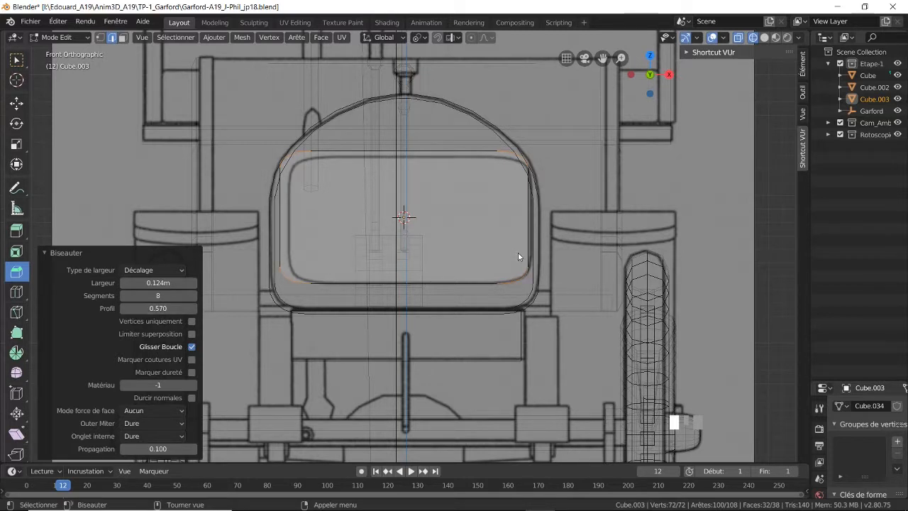
Step: In Material Preview shading, narrow the whole rounded block along X by about 0.920 and again by about 0.969
{"action": "left_click", "coordinate": [775, 38]}
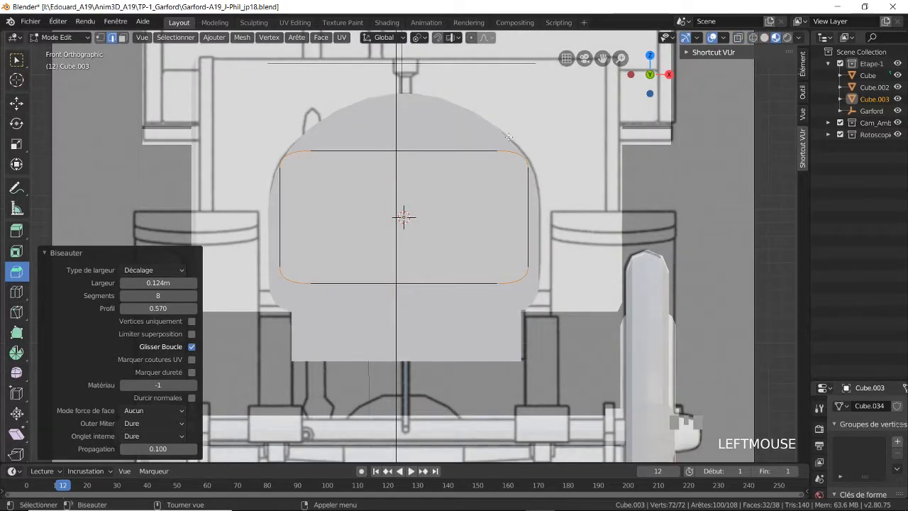
{"action": "middle_click_drag", "start_coordinate": [457, 140], "coordinate": [486, 158]}
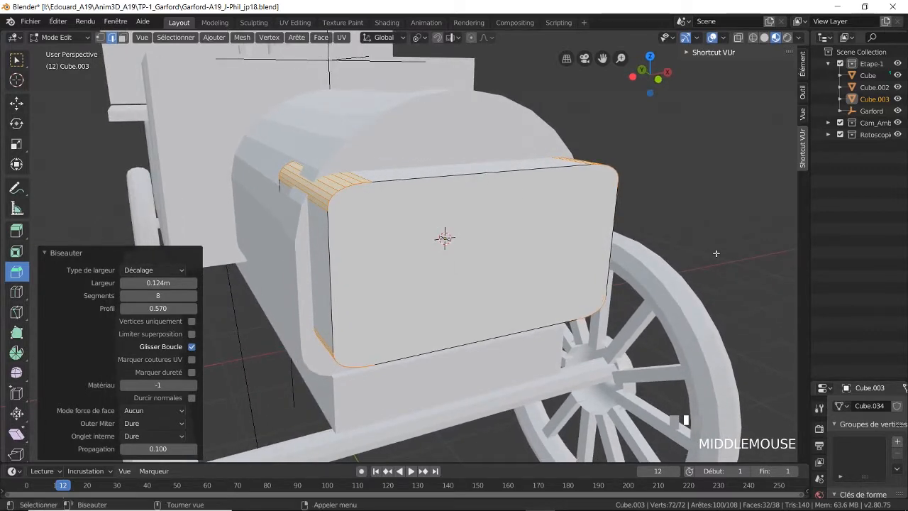
{"action": "key", "text": "a"}
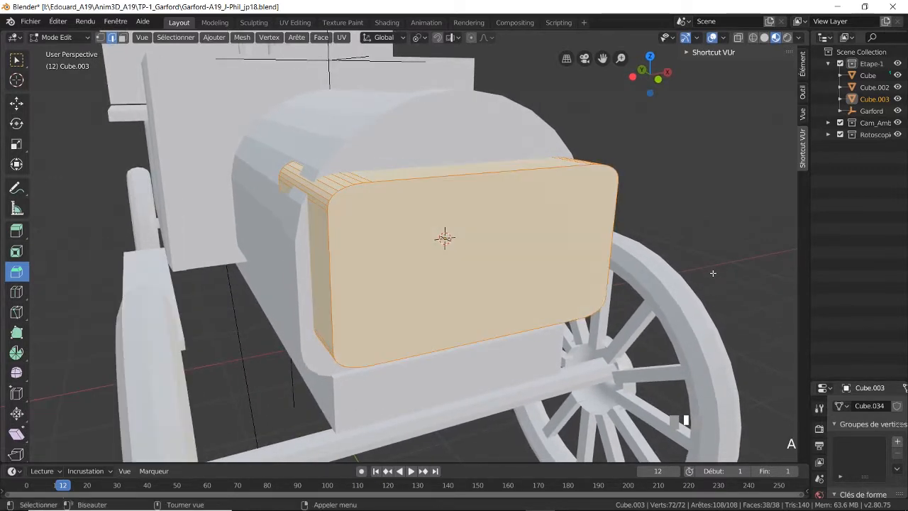
{"action": "key", "text": "s"}
{"action": "key", "text": "x"}
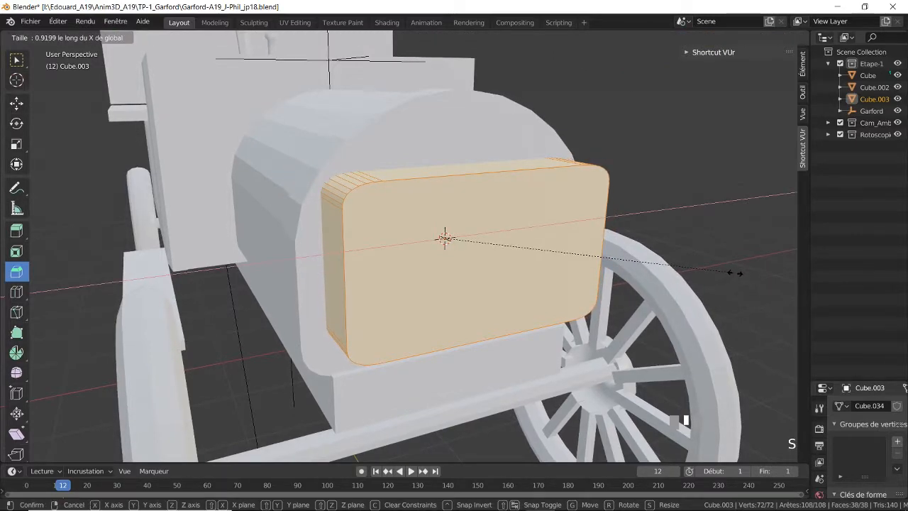
{"action": "left_click", "coordinate": [735, 273]}
{"action": "middle_click_drag", "start_coordinate": [735, 273], "coordinate": [699, 284]}
{"action": "key", "text": "s"}
{"action": "key", "text": "x"}
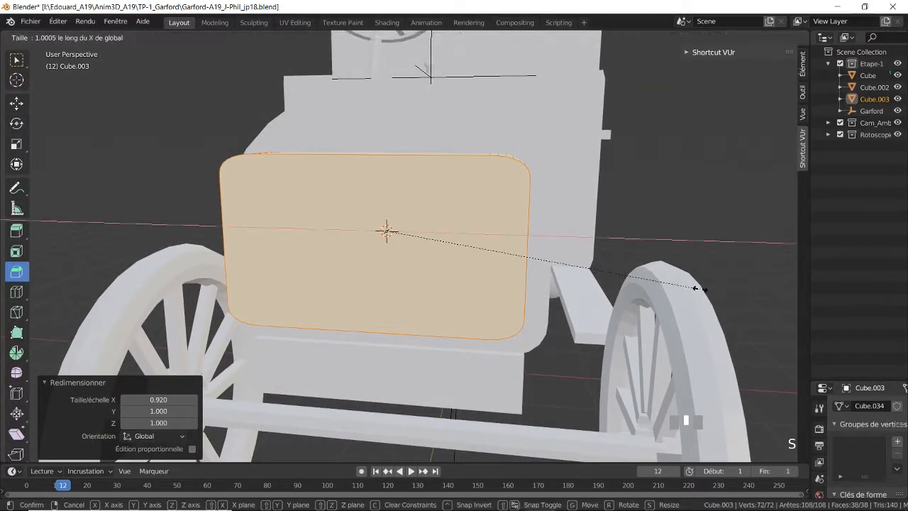
{"action": "left_click", "coordinate": [690, 288]}
{"action": "middle_click_drag", "start_coordinate": [690, 289], "coordinate": [690, 316]}
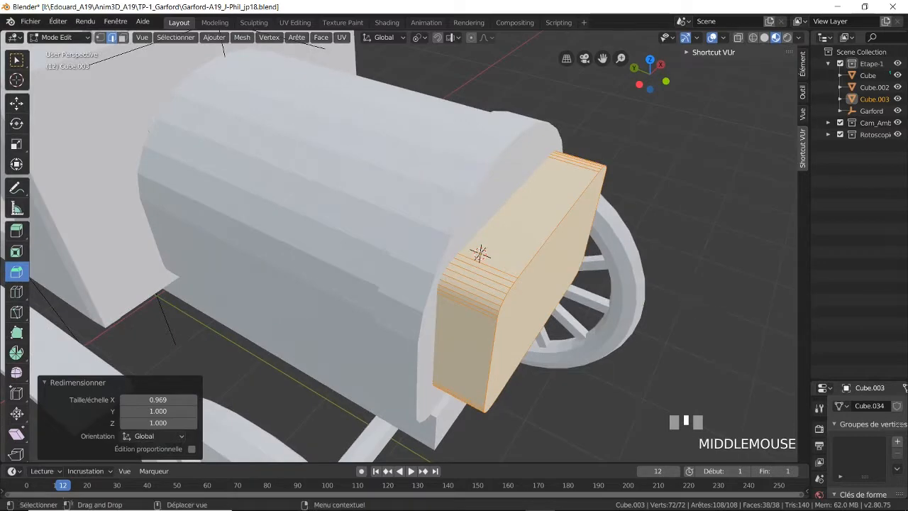
Step: In the wireframe top view, scale the rounded block along Y by about 0.445 to reduce its depth
{"action": "left_click", "coordinate": [752, 38]}
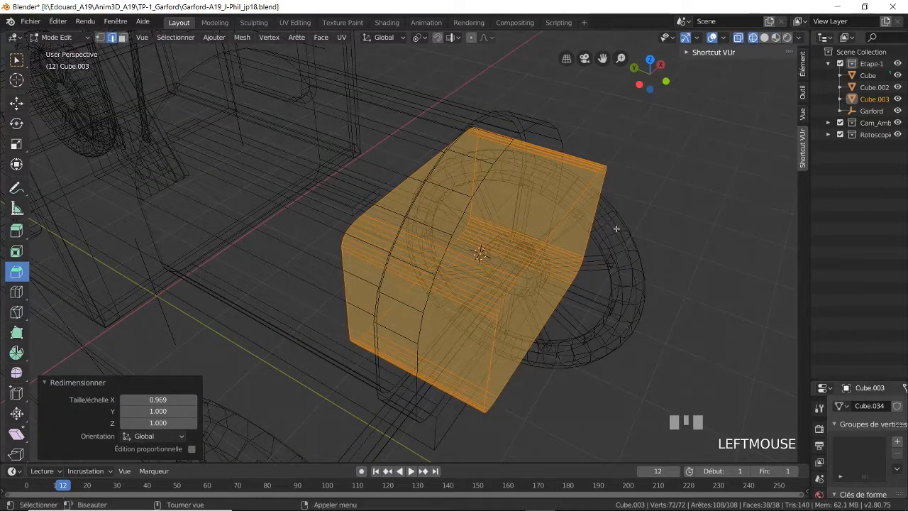
{"action": "key", "text": "KP_7"}
{"action": "scroll", "coordinate": [462, 280], "scroll_direction": "down", "scroll_amount": 2}
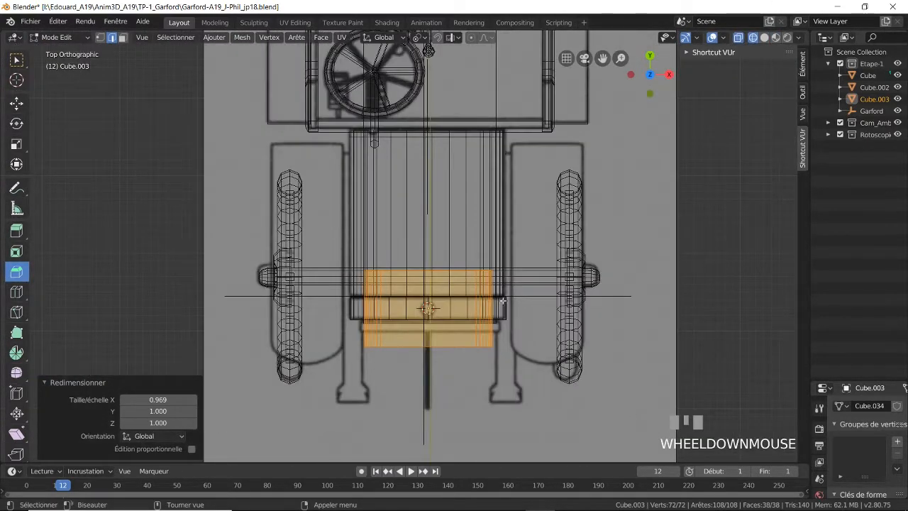
{"action": "key", "text": "s"}
{"action": "key", "text": "y"}
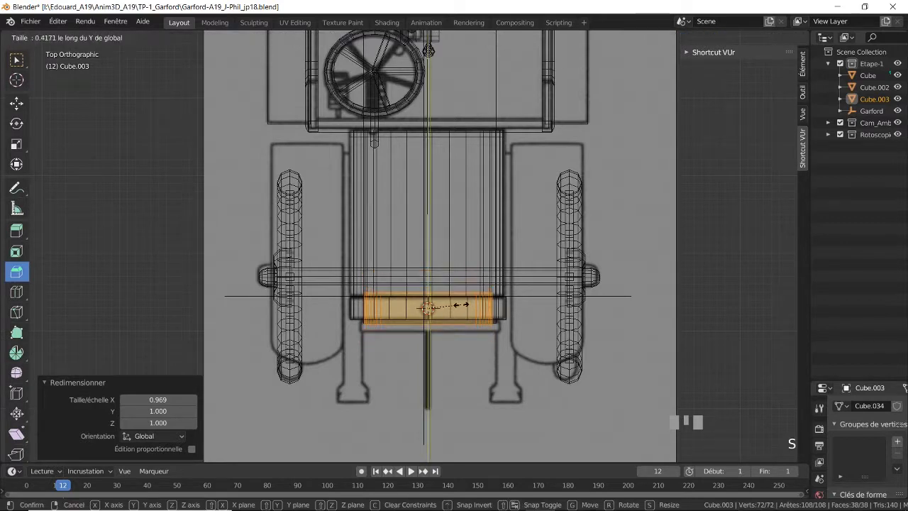
{"action": "left_click", "coordinate": [458, 309]}
Step: Move the rounded block about -0.213 m along Y so it protrudes from the radiator's front
{"action": "key", "text": "g"}
{"action": "key", "text": "y"}
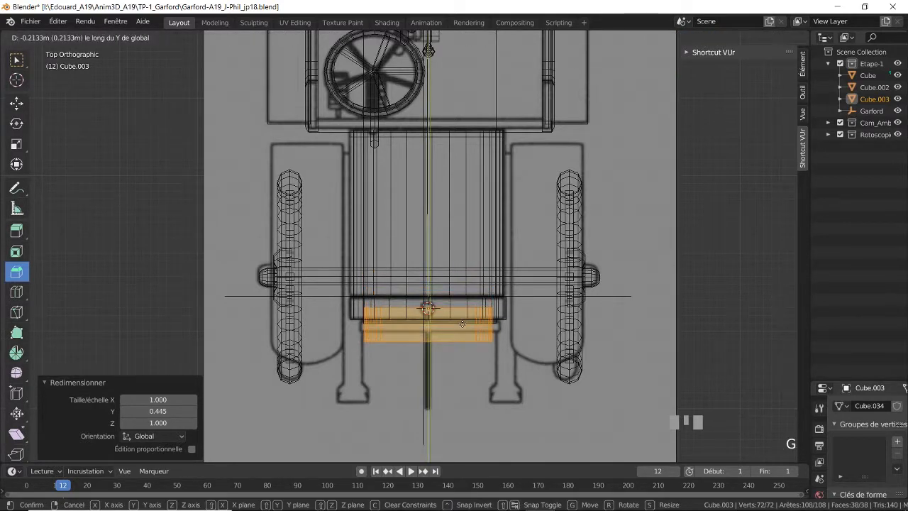
{"action": "left_click", "coordinate": [462, 324]}
{"action": "scroll", "coordinate": [460, 328], "scroll_direction": "up", "scroll_amount": 4}
{"action": "middle_click_drag", "start_coordinate": [458, 333], "coordinate": [517, 258]}
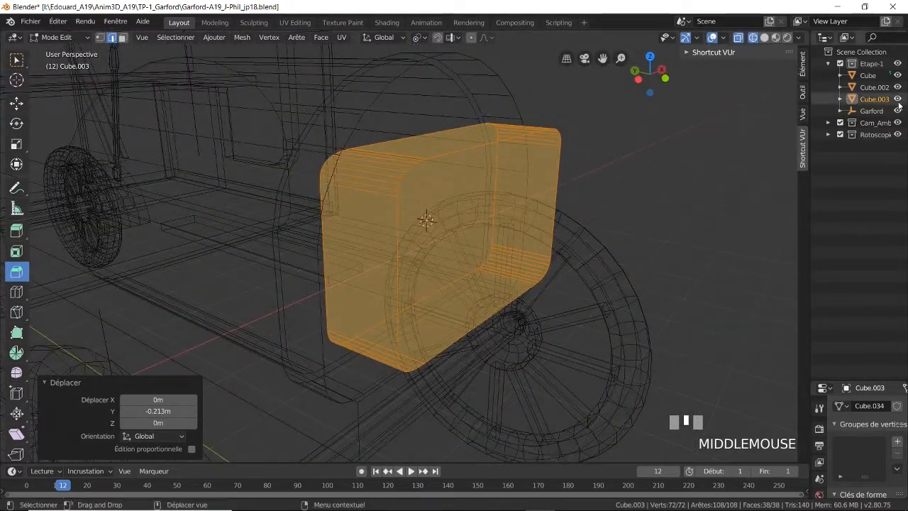
Step: Rename the rounded block Cube.003 as Temp_Bevel
{"action": "double_click", "coordinate": [875, 100]}
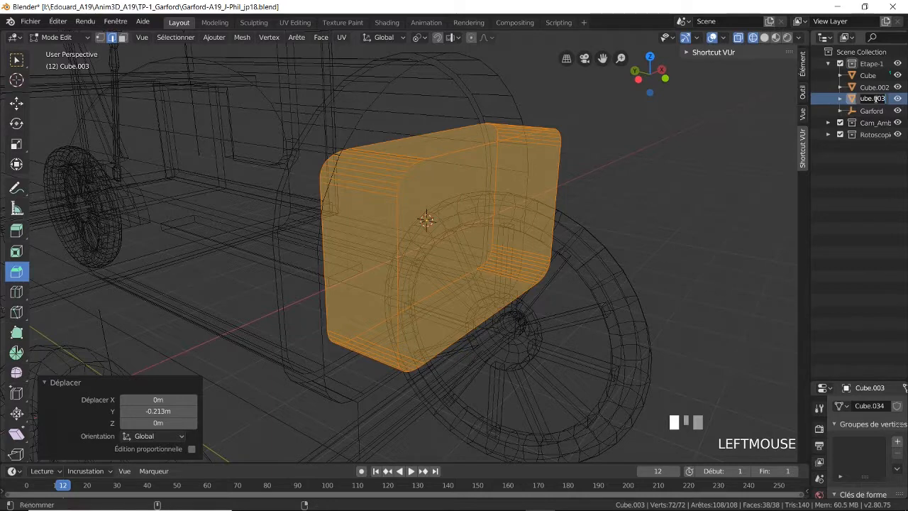
{"action": "type", "text": "Te"}
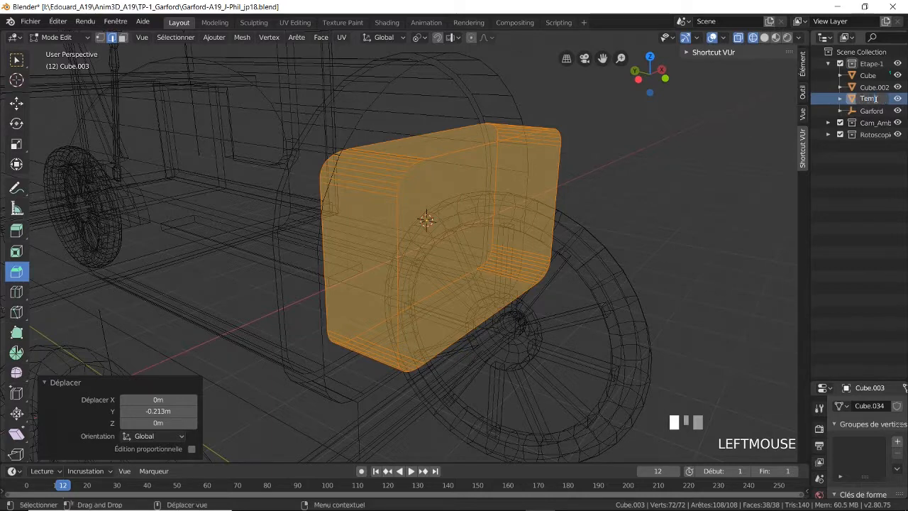
{"action": "type", "text": "mp_B"}
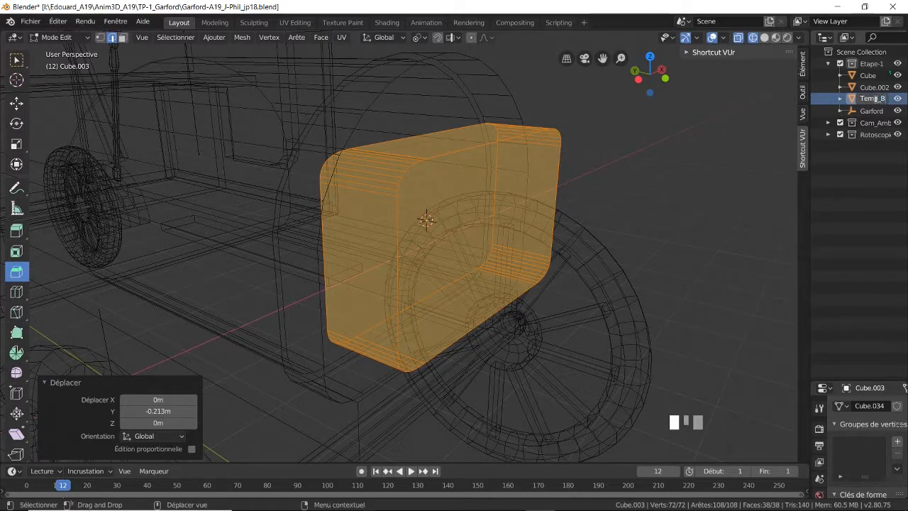
{"action": "type", "text": "evel"}
{"action": "key", "text": "Return"}
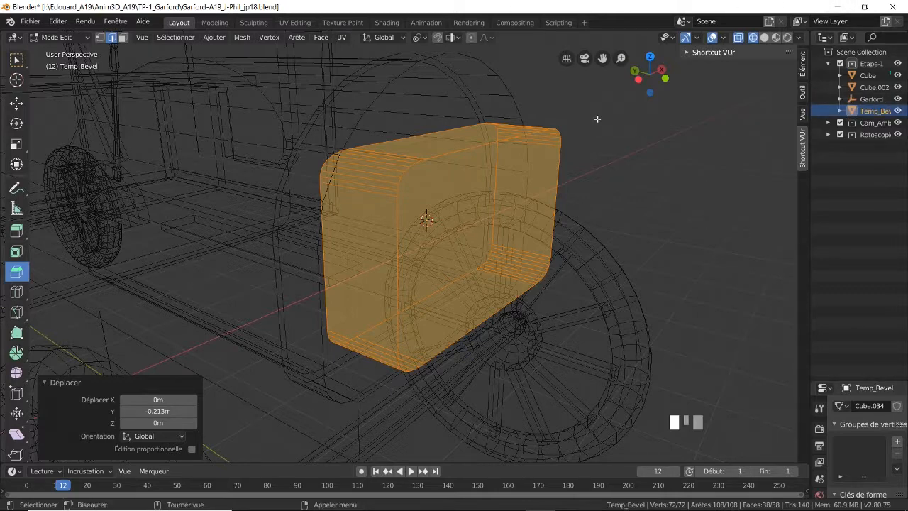
Step: Return to Object Mode, select the radiator and rename it as Radiateur
{"action": "key", "text": "Tab"}
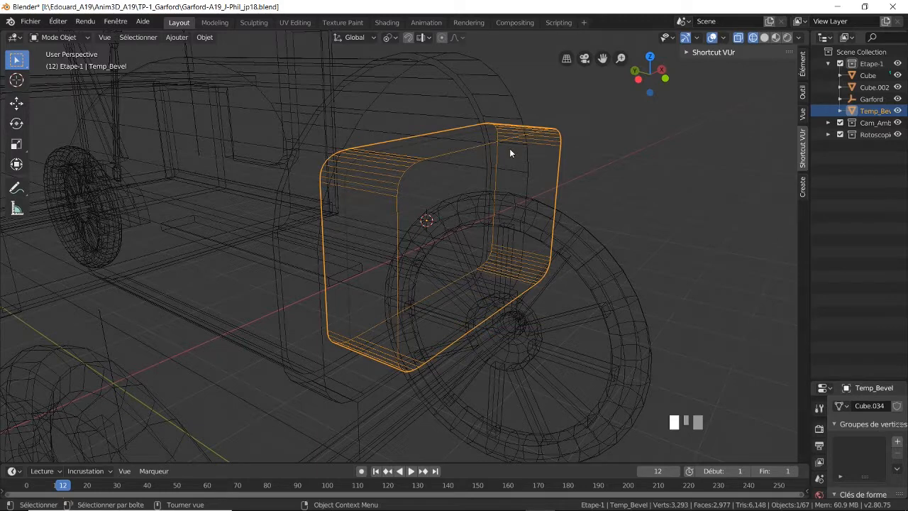
{"action": "left_click", "coordinate": [497, 80]}
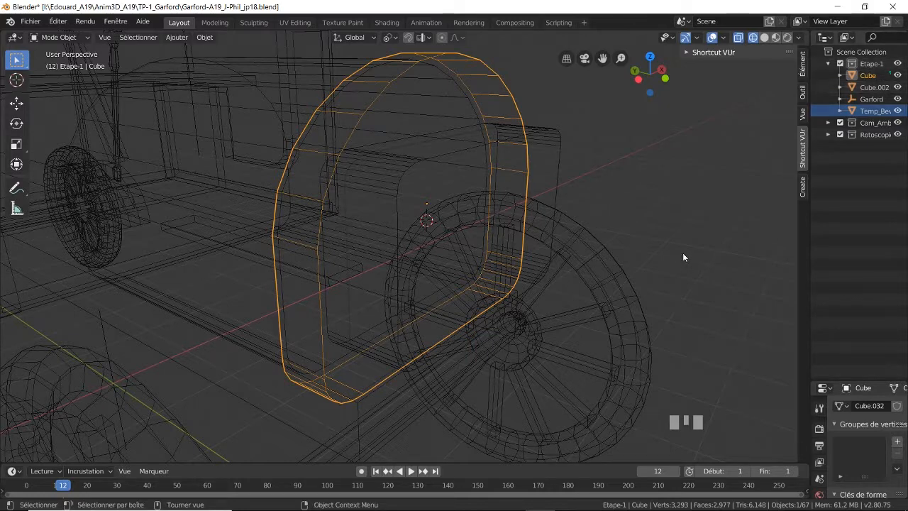
{"action": "double_click", "coordinate": [866, 73]}
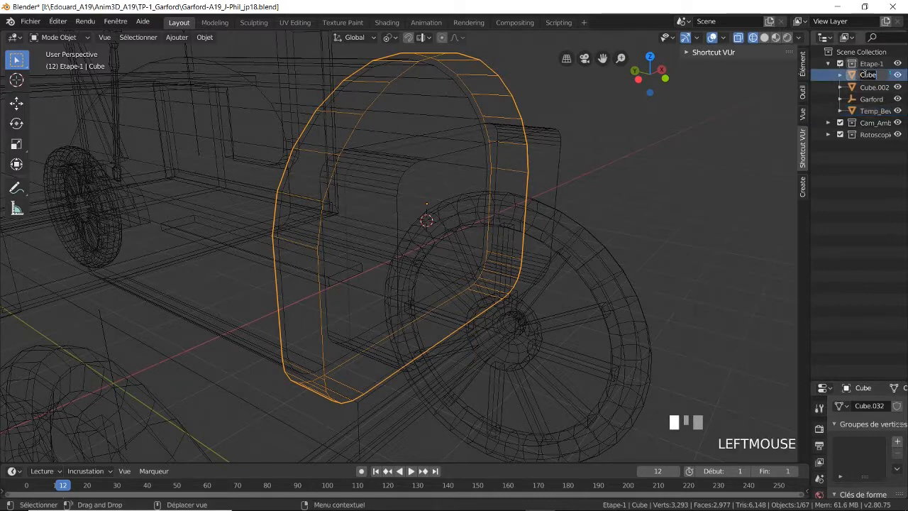
{"action": "type", "text": "Rad"}
{"action": "type", "text": "iateur"}
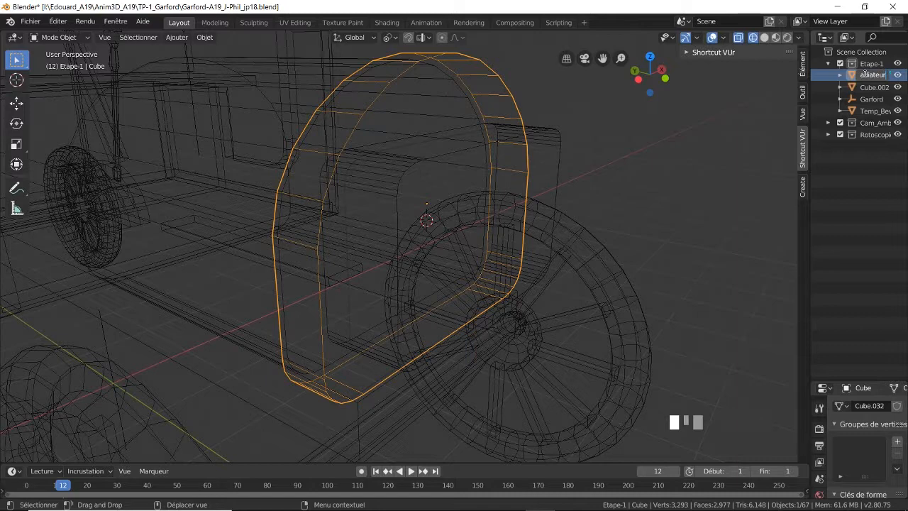
{"action": "key", "text": "Return"}
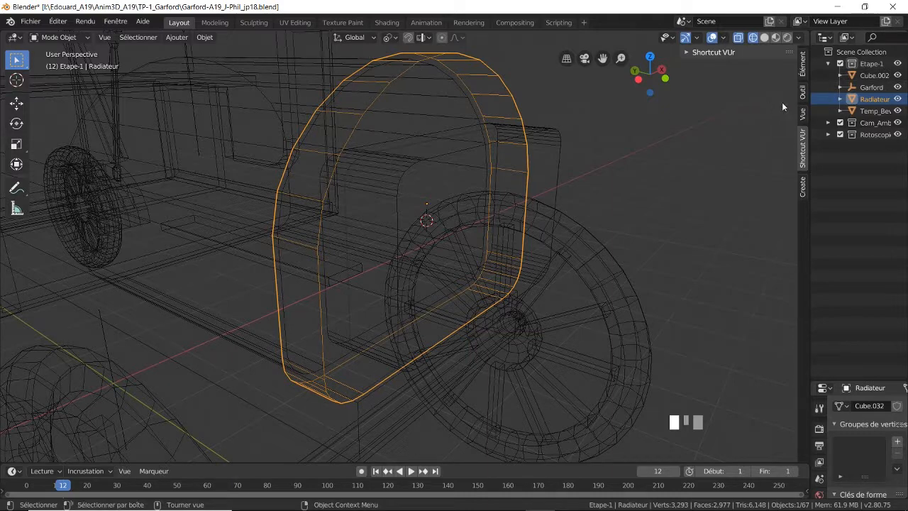
Step: Put the Radiateur object in Edit Mode and display its face normals in the viewport overlays
{"action": "left_click", "coordinate": [803, 65]}
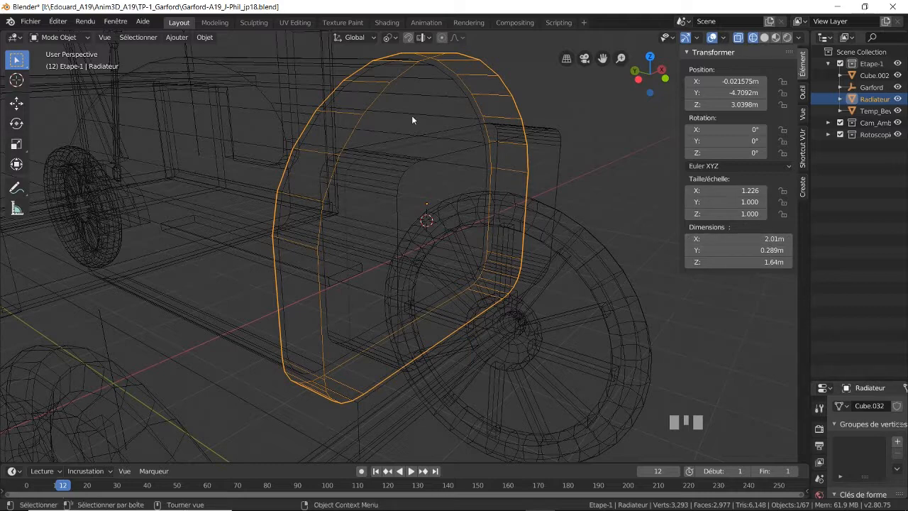
{"action": "left_click", "coordinate": [688, 52]}
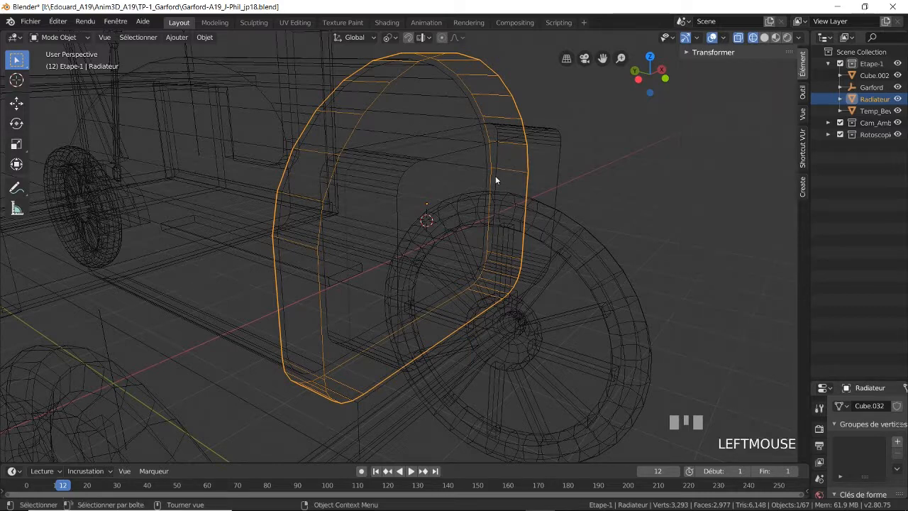
{"action": "key", "text": "Tab"}
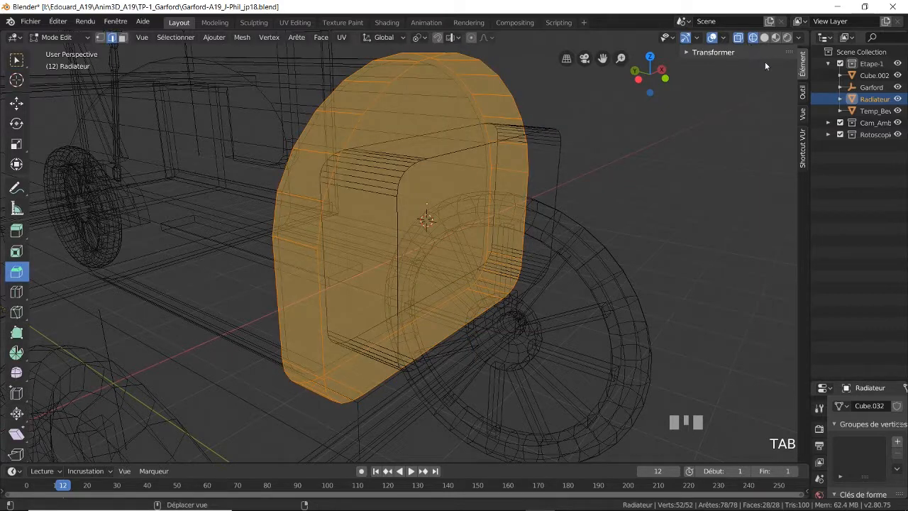
{"action": "left_click", "coordinate": [725, 38]}
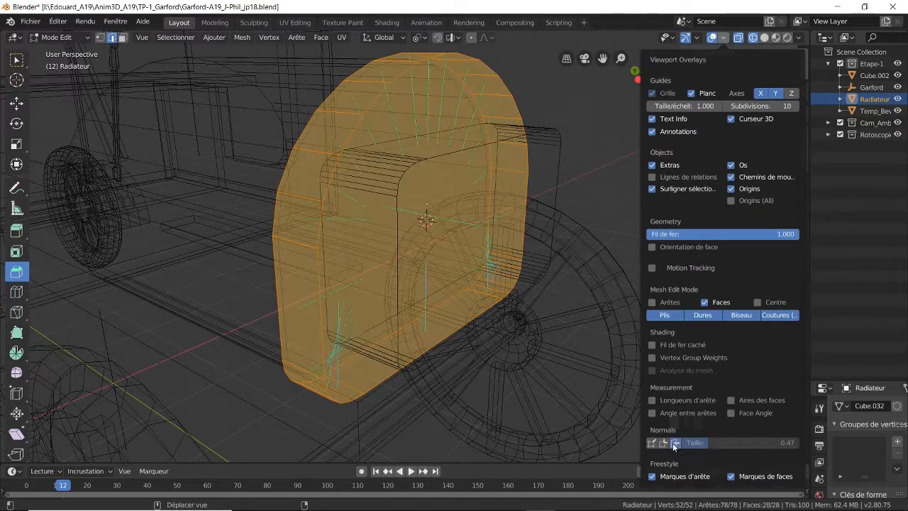
{"action": "left_click", "coordinate": [672, 443]}
{"action": "middle_click_drag", "start_coordinate": [603, 296], "coordinate": [457, 210]}
{"action": "scroll", "coordinate": [596, 278], "scroll_direction": "down", "scroll_amount": 2}
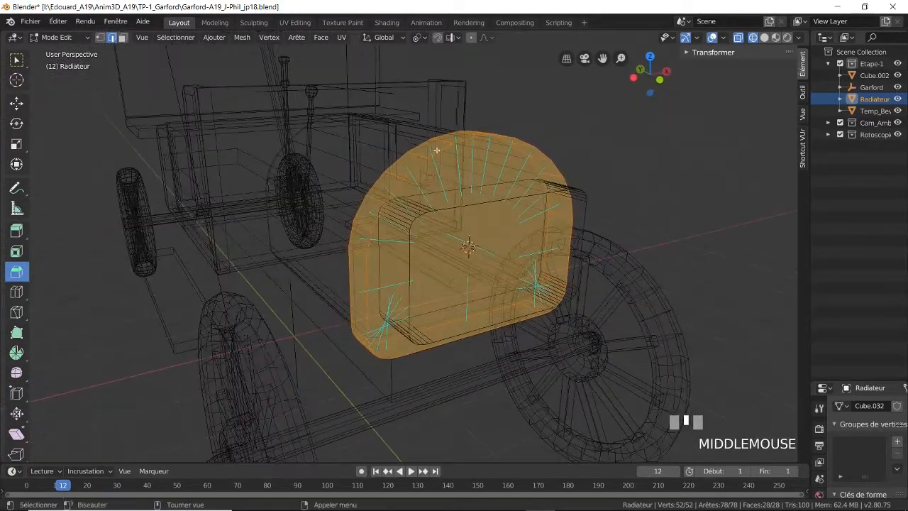
Step: Recalculate the radiator's normals to the outside, then return to Object Mode with its transform values expanded
{"action": "left_click", "coordinate": [243, 38]}
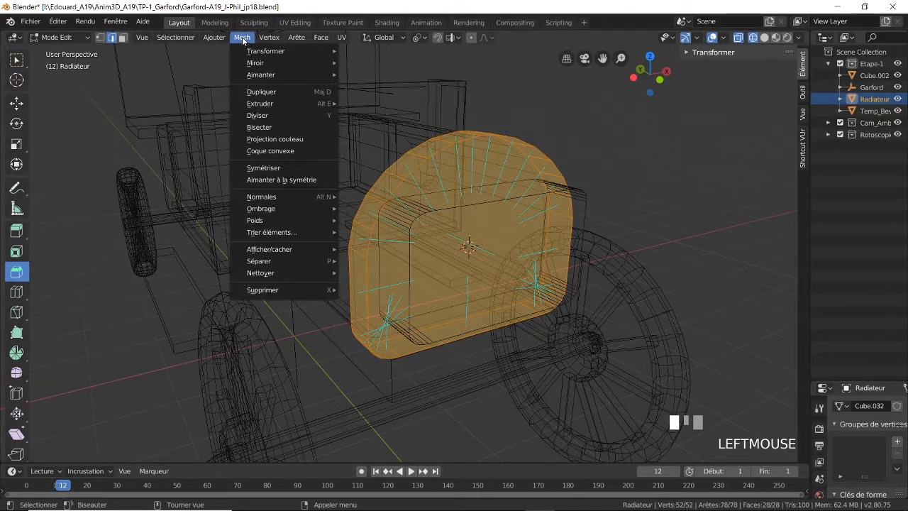
{"action": "mouse_move", "coordinate": [259, 196]}
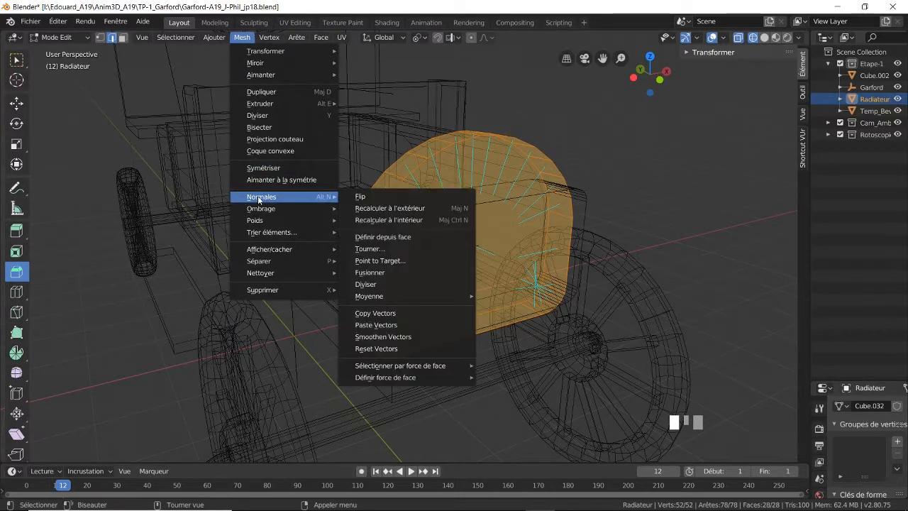
{"action": "left_click", "coordinate": [430, 208]}
{"action": "scroll", "coordinate": [548, 208], "scroll_direction": "up", "scroll_amount": 2}
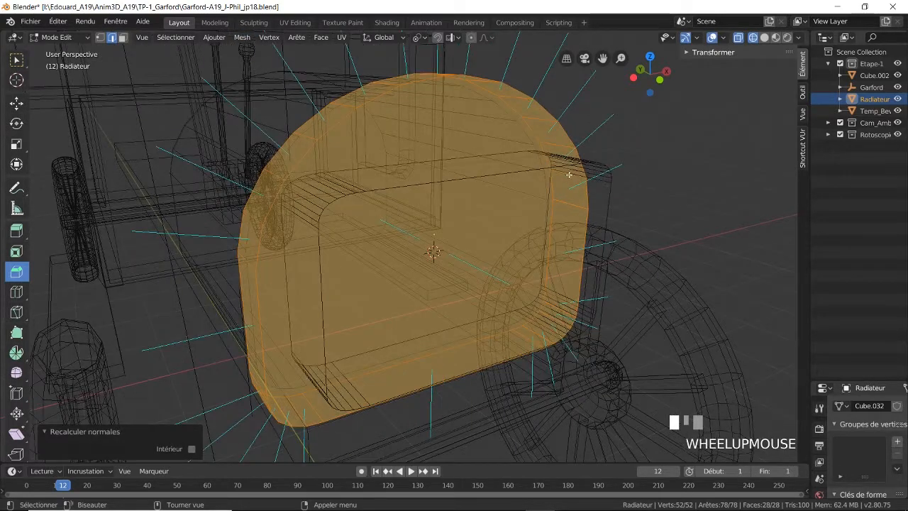
{"action": "middle_click_drag", "start_coordinate": [428, 134], "coordinate": [508, 209]}
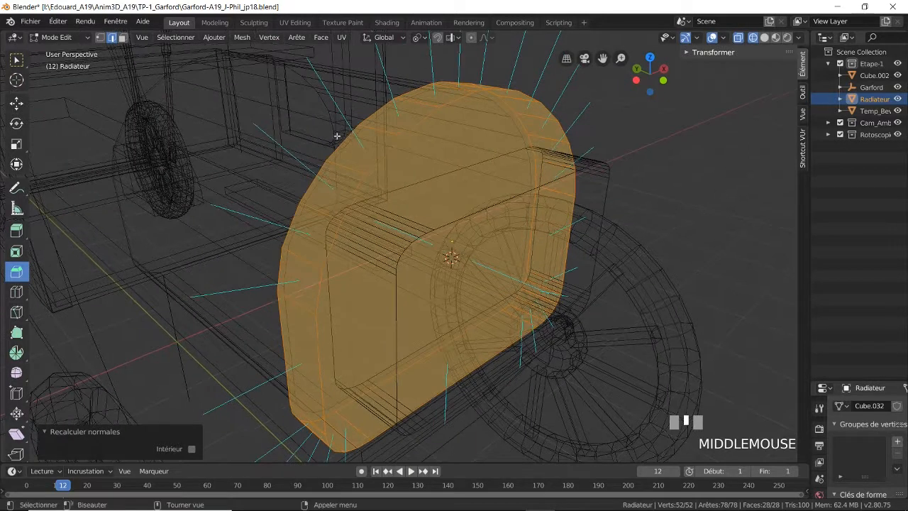
{"action": "scroll", "coordinate": [545, 212], "scroll_direction": "down", "scroll_amount": 2}
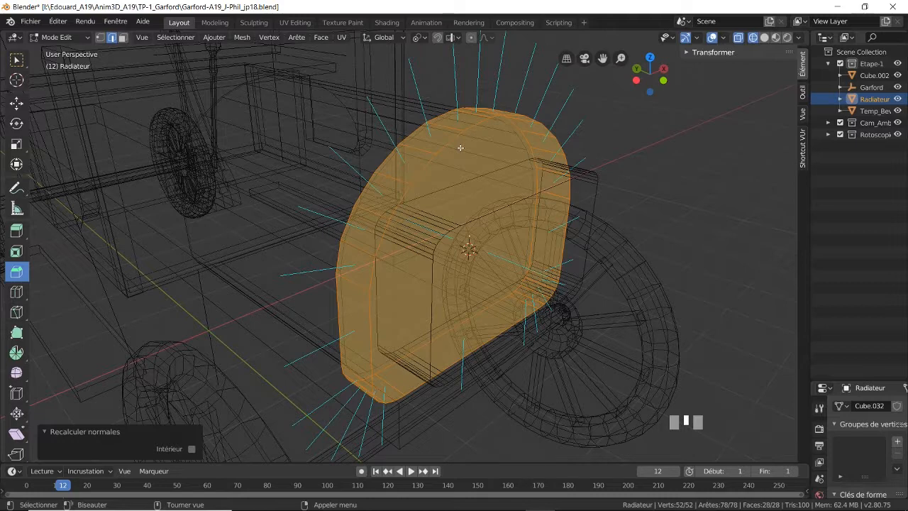
{"action": "key", "text": "Tab"}
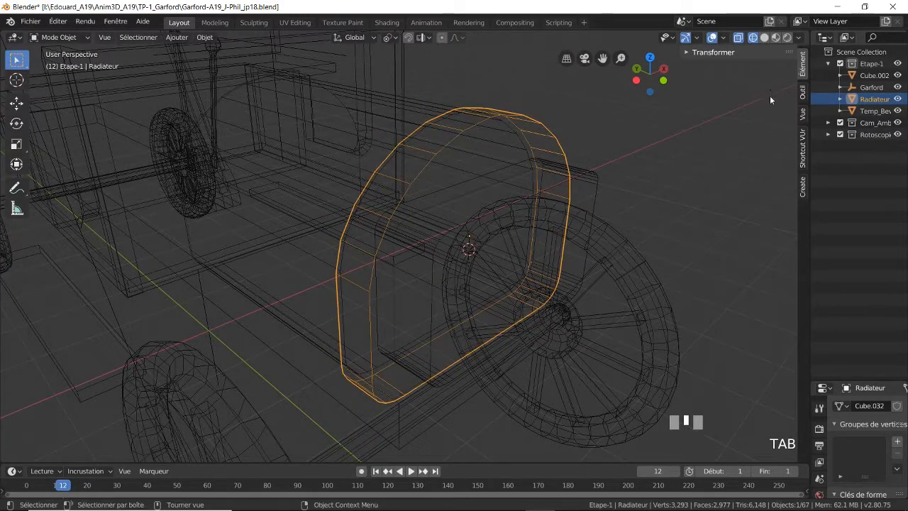
{"action": "left_click", "coordinate": [687, 52]}
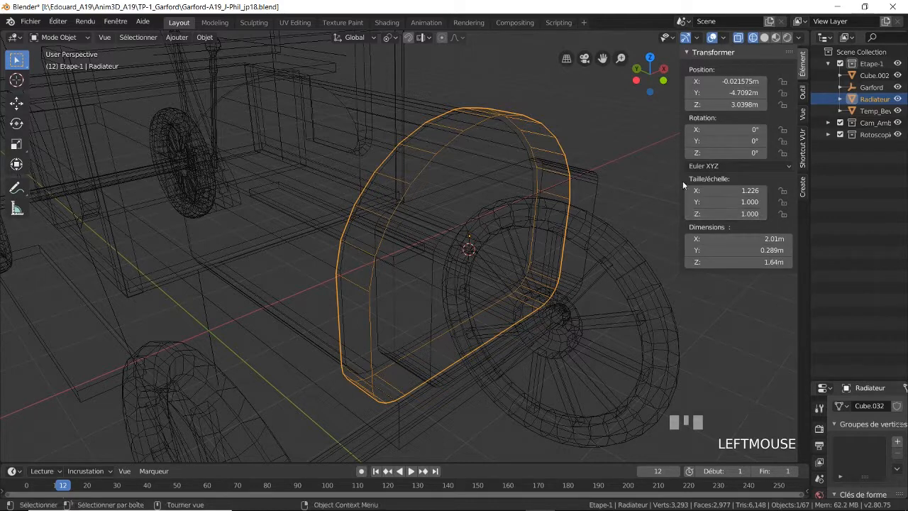
Step: Check the direction of Temp_Bevel's face normals in Edit Mode, then return to Object Mode
{"action": "left_click", "coordinate": [634, 103]}
{"action": "left_click", "coordinate": [594, 176]}
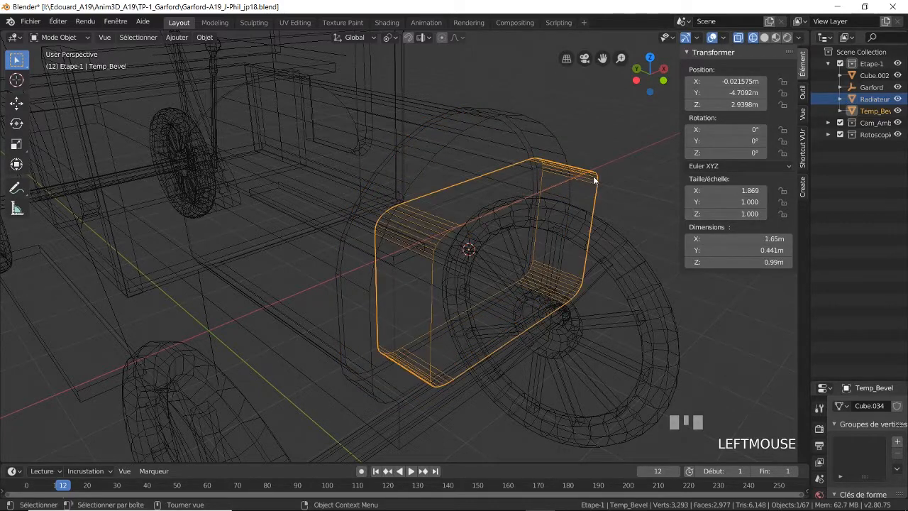
{"action": "left_click", "coordinate": [60, 37]}
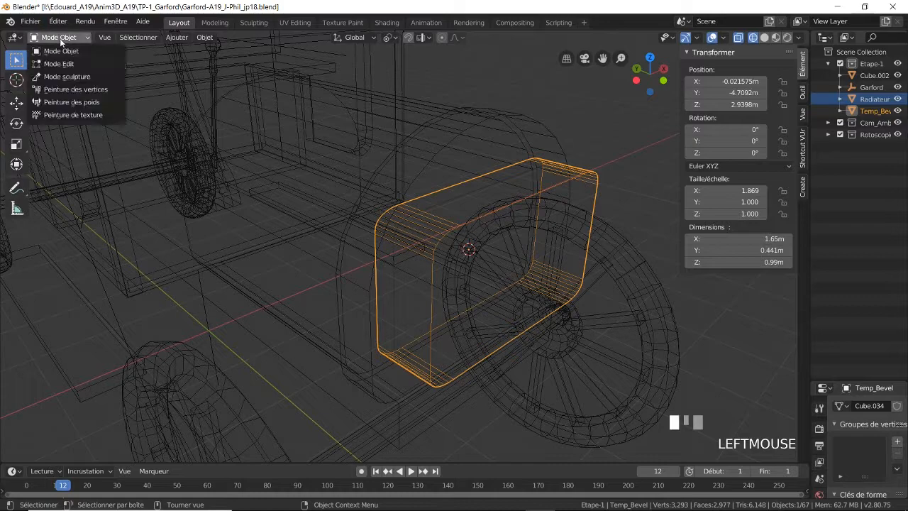
{"action": "left_click", "coordinate": [64, 64]}
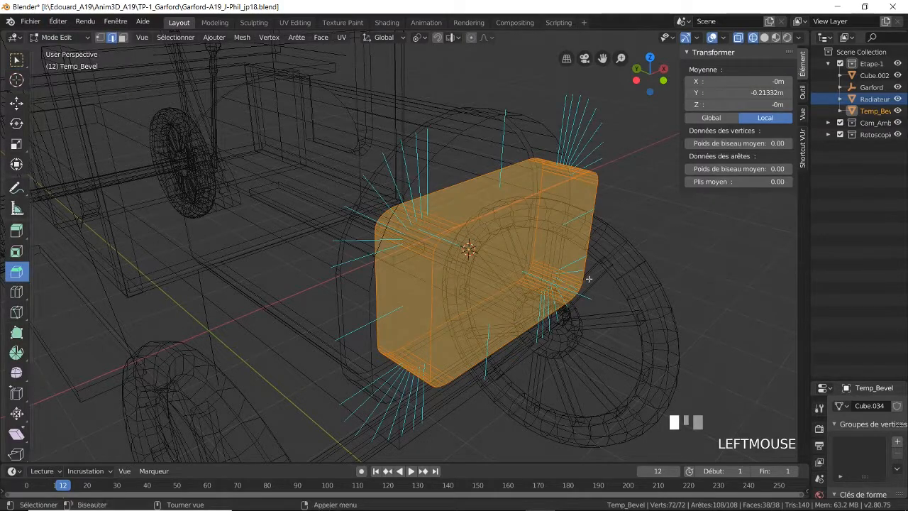
{"action": "middle_click_drag", "start_coordinate": [589, 280], "coordinate": [618, 291]}
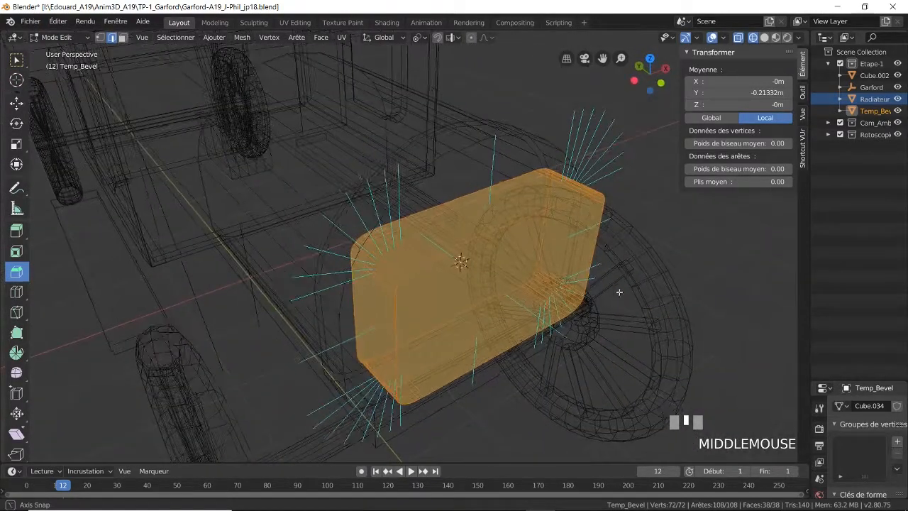
{"action": "left_click", "coordinate": [77, 38]}
{"action": "left_click", "coordinate": [74, 53]}
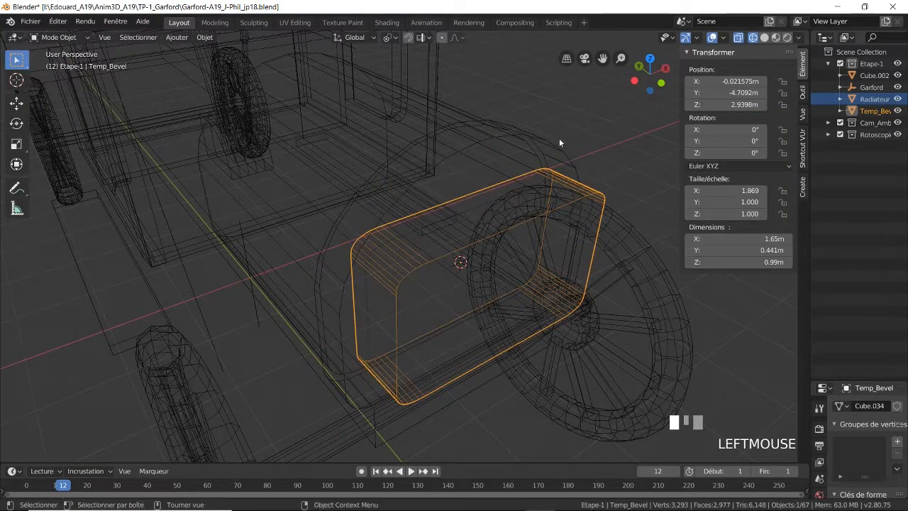
Step: Select the Radiateur object and switch the viewport to rendered shading, viewing the front of the truck
{"action": "left_click", "coordinate": [536, 137]}
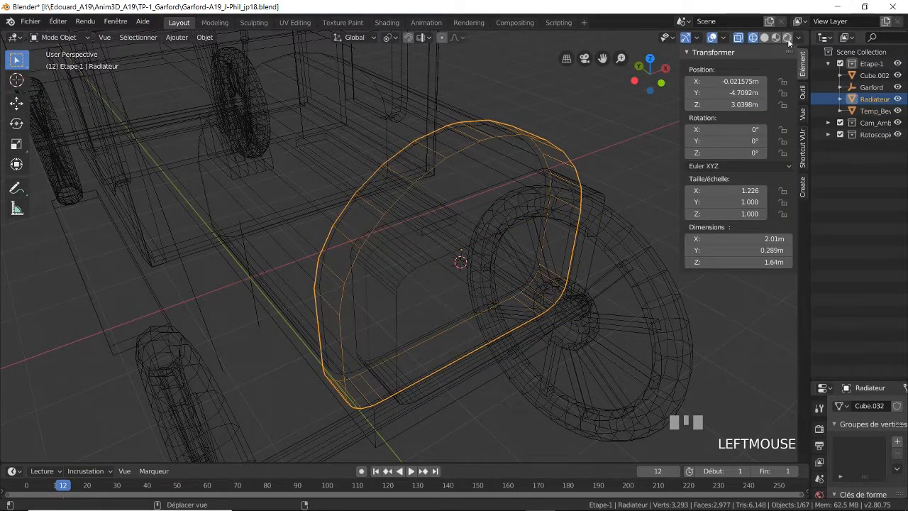
{"action": "key", "text": "shift+z"}
{"action": "scroll", "coordinate": [430, 277], "scroll_direction": "up", "scroll_amount": 2}
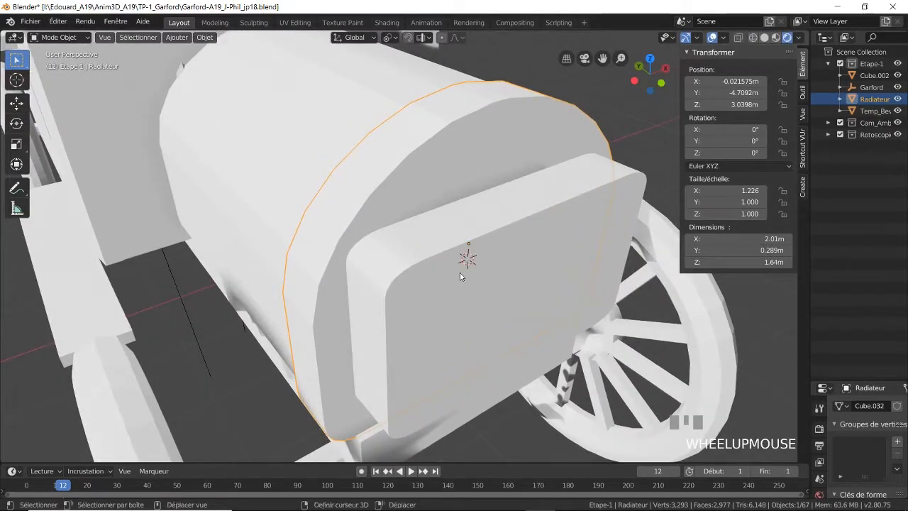
{"action": "middle_click_drag", "start_coordinate": [460, 273], "coordinate": [387, 234], "text": "shift"}
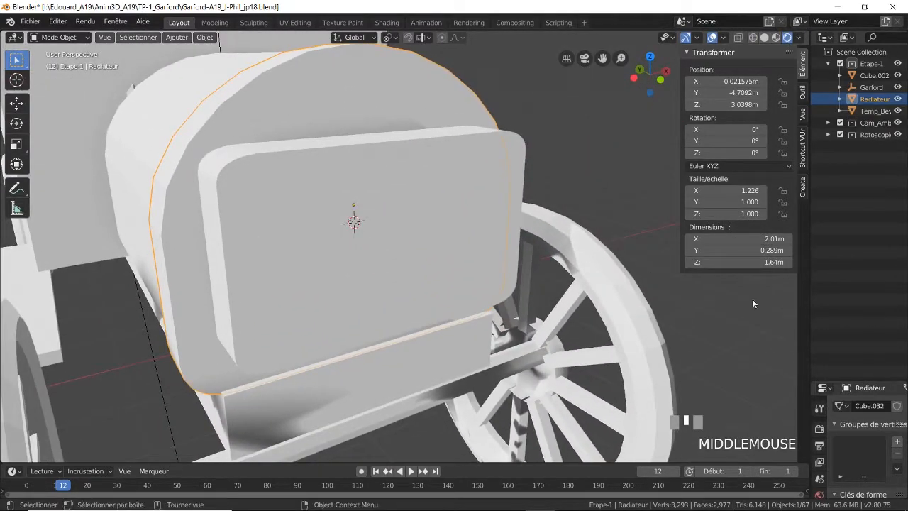
Step: Enlarge the properties area and add a Boolean modifier to Radiateur, using the Difference operation with Temp_Bevel as the object
{"action": "left_click_drag", "start_coordinate": [809, 145], "coordinate": [659, 165]}
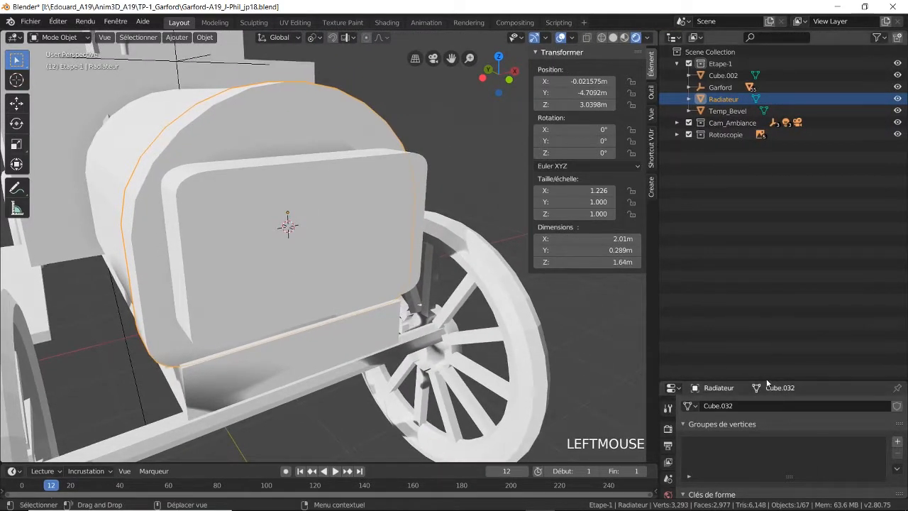
{"action": "left_click_drag", "start_coordinate": [767, 378], "coordinate": [767, 133]}
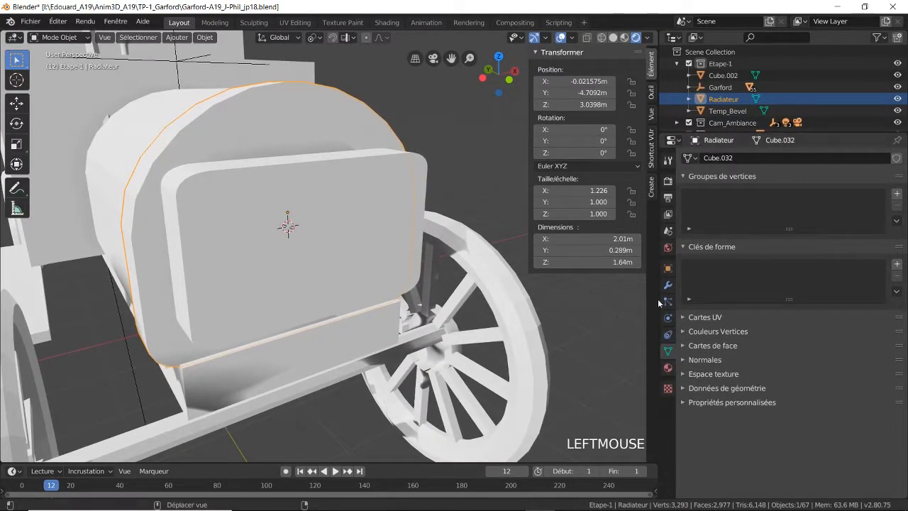
{"action": "left_click", "coordinate": [668, 287]}
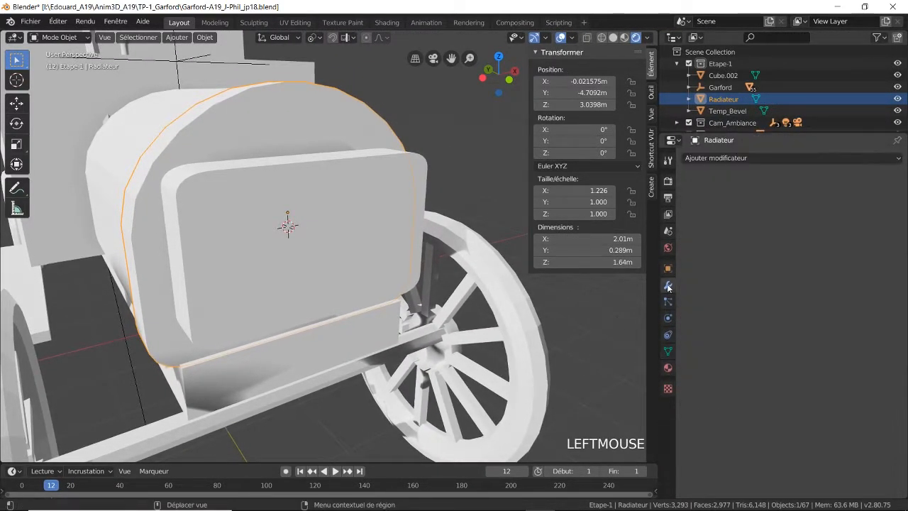
{"action": "left_click", "coordinate": [800, 158]}
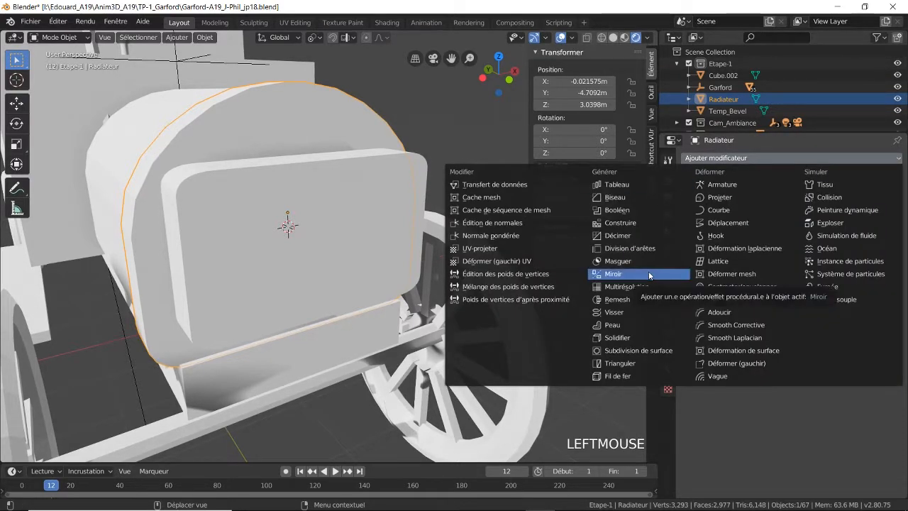
{"action": "left_click", "coordinate": [624, 210]}
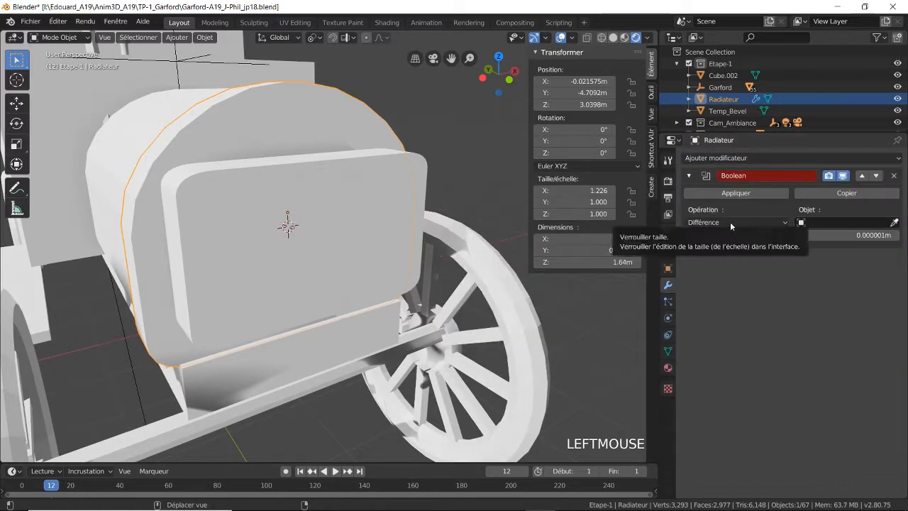
{"action": "left_click", "coordinate": [895, 224]}
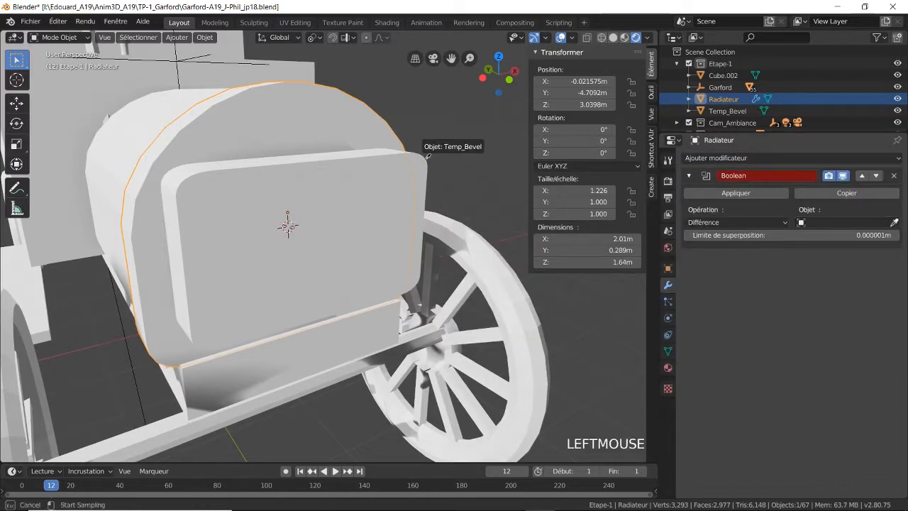
{"action": "left_click", "coordinate": [425, 164]}
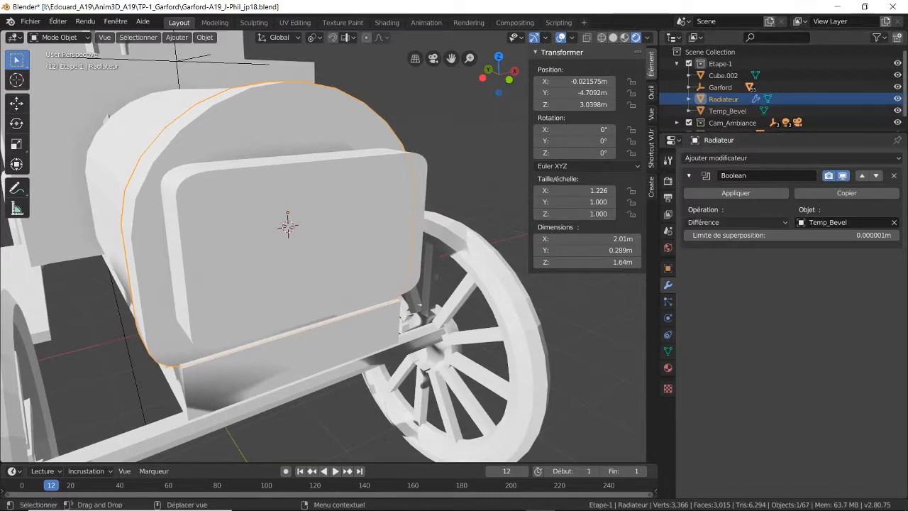
Step: Hide Temp_Bevel and inspect the opening cut into the radiator from several angles
{"action": "left_click", "coordinate": [898, 111]}
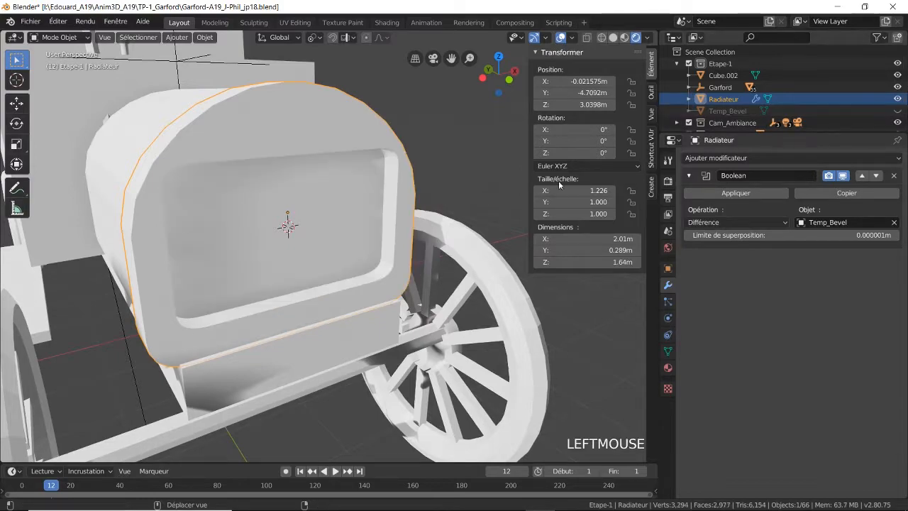
{"action": "middle_click_drag", "start_coordinate": [446, 222], "coordinate": [354, 234]}
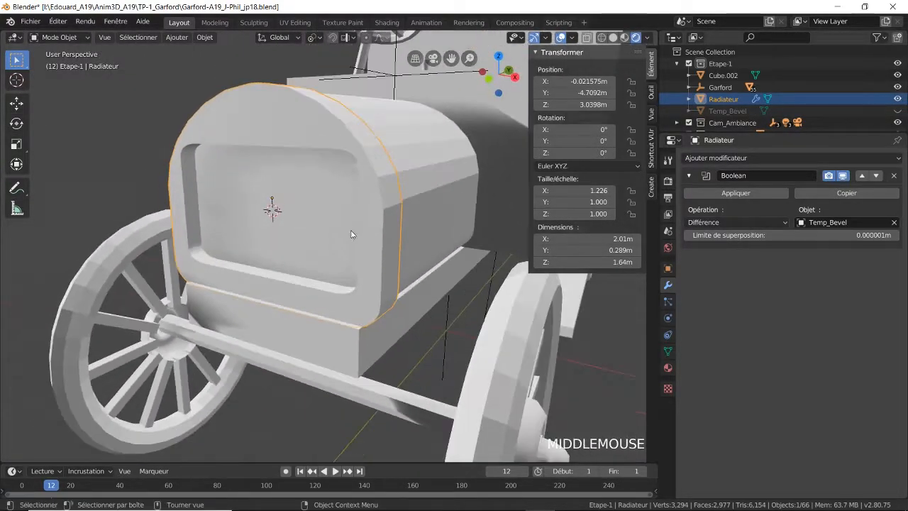
{"action": "scroll", "coordinate": [357, 230], "scroll_direction": "up", "scroll_amount": 3}
{"action": "middle_click_drag", "start_coordinate": [309, 202], "coordinate": [362, 216]}
{"action": "scroll", "coordinate": [315, 188], "scroll_direction": "down", "scroll_amount": 3}
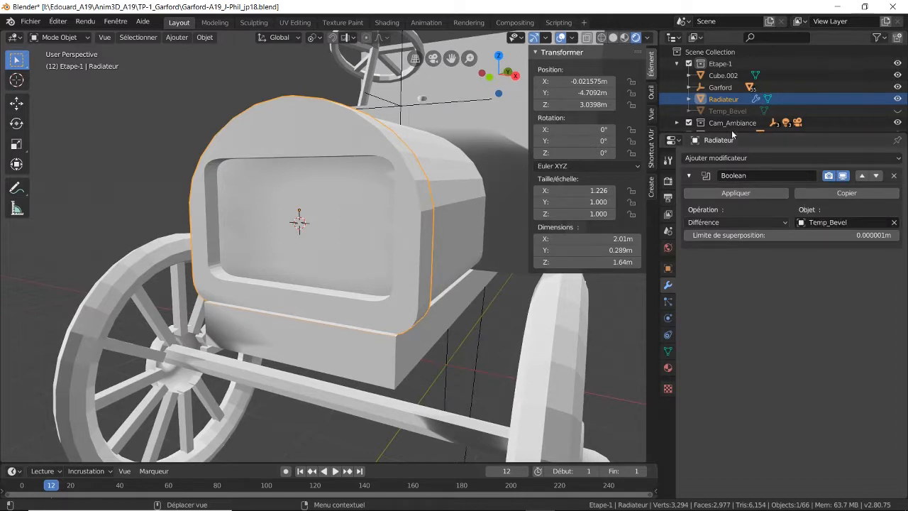
Step: Show Temp_Bevel, scale it by -0.332 along X, and hide it to try a narrower radiator opening
{"action": "left_click", "coordinate": [898, 111]}
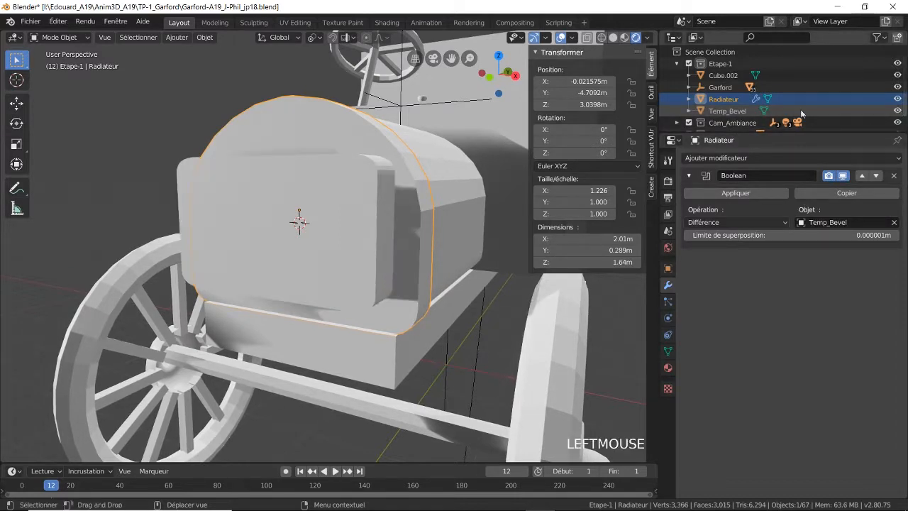
{"action": "left_click", "coordinate": [703, 111]}
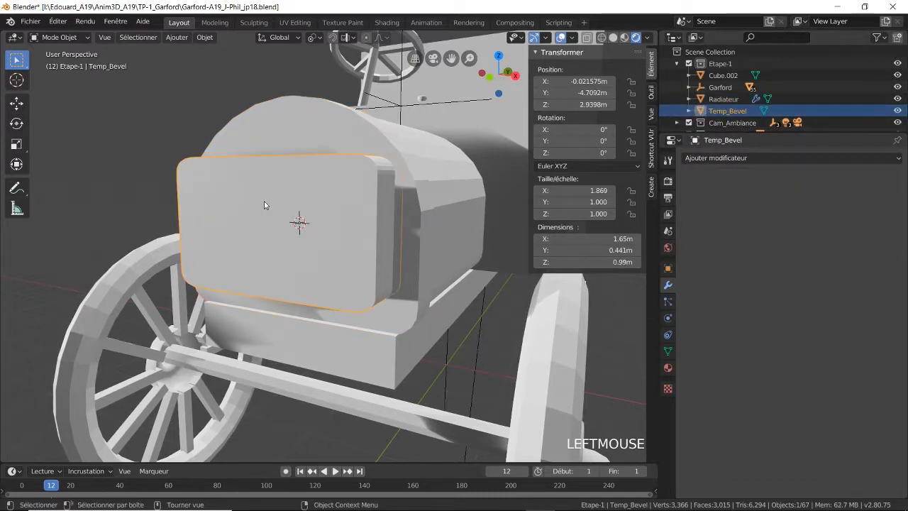
{"action": "key", "text": "s"}
{"action": "key", "text": "x"}
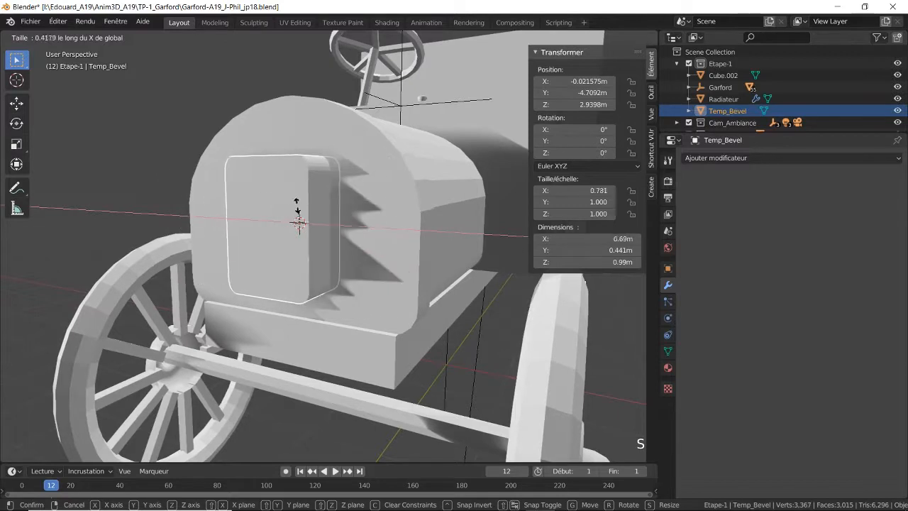
{"action": "left_click", "coordinate": [303, 217]}
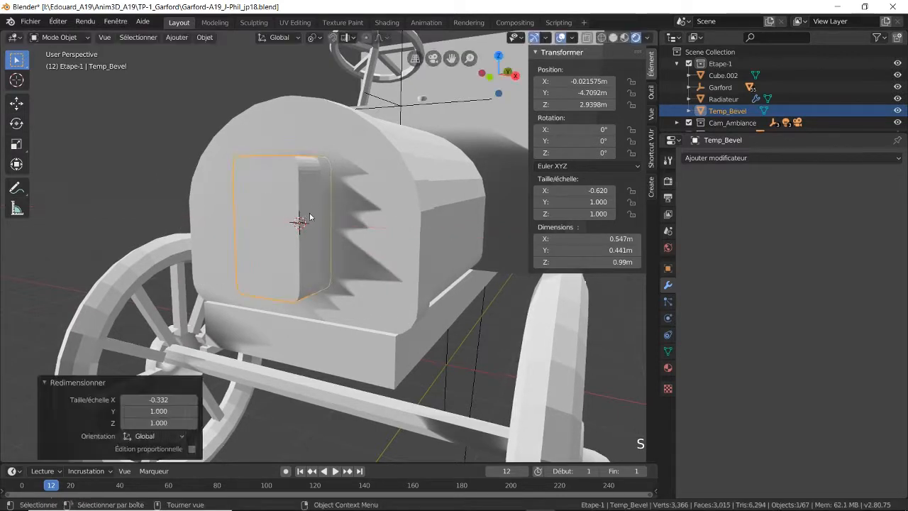
{"action": "left_click", "coordinate": [897, 110]}
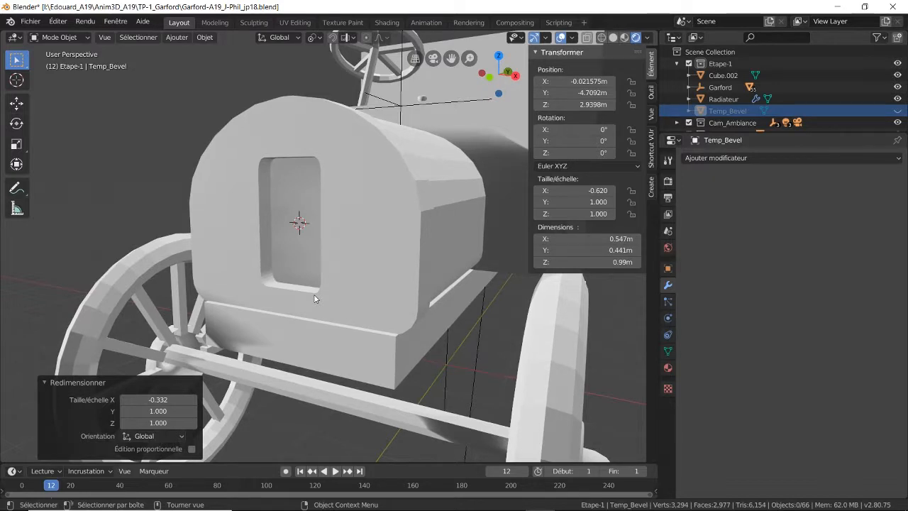
Step: Undo the X scaling of Temp_Bevel and hide the block again
{"action": "key", "text": "ctrl+z"}
{"action": "key", "text": "ctrl+z"}
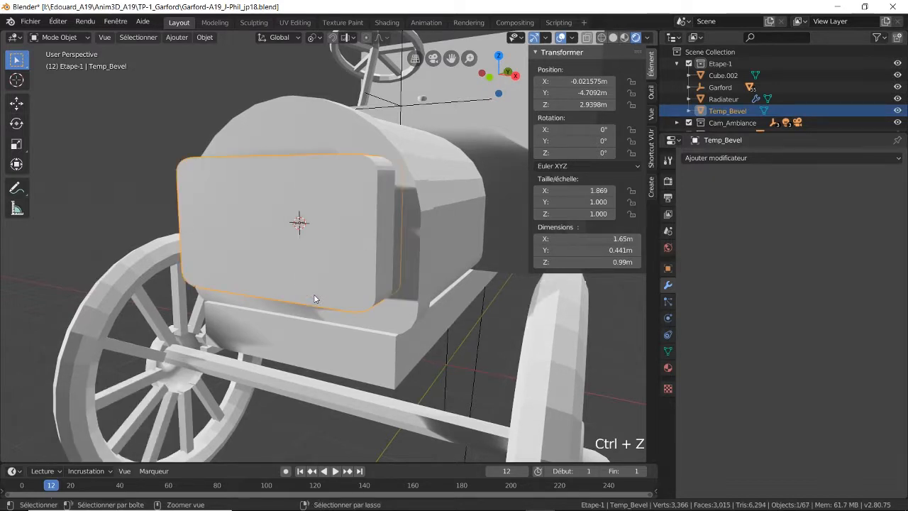
{"action": "left_click", "coordinate": [897, 111]}
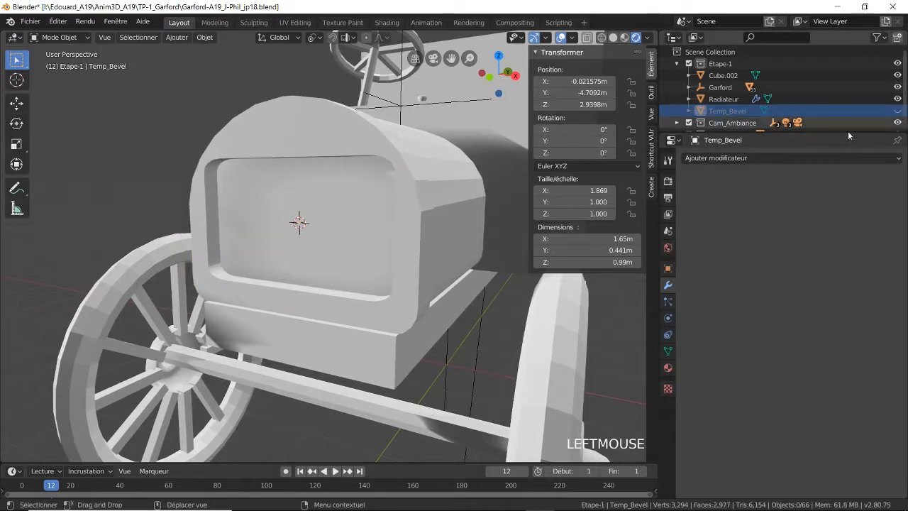